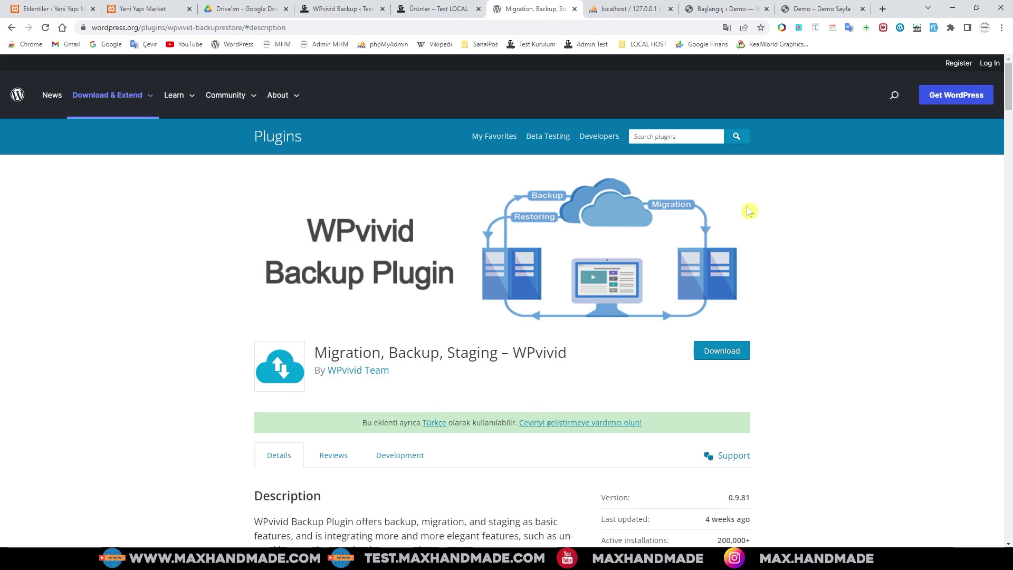
Review the demo site's dashboard, front page and address, and its list of installed plugins
left_click(704, 7)
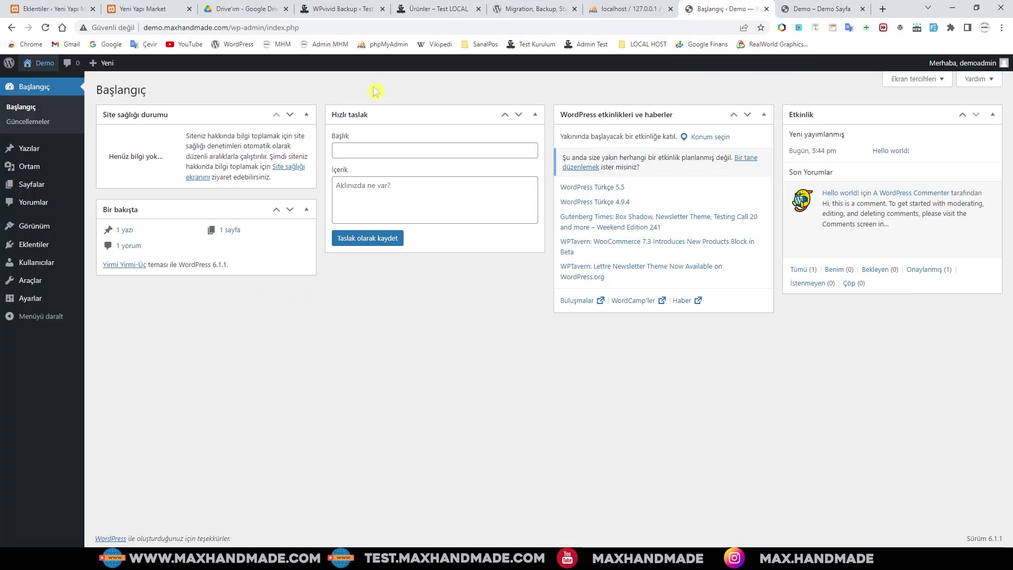
left_click(828, 8)
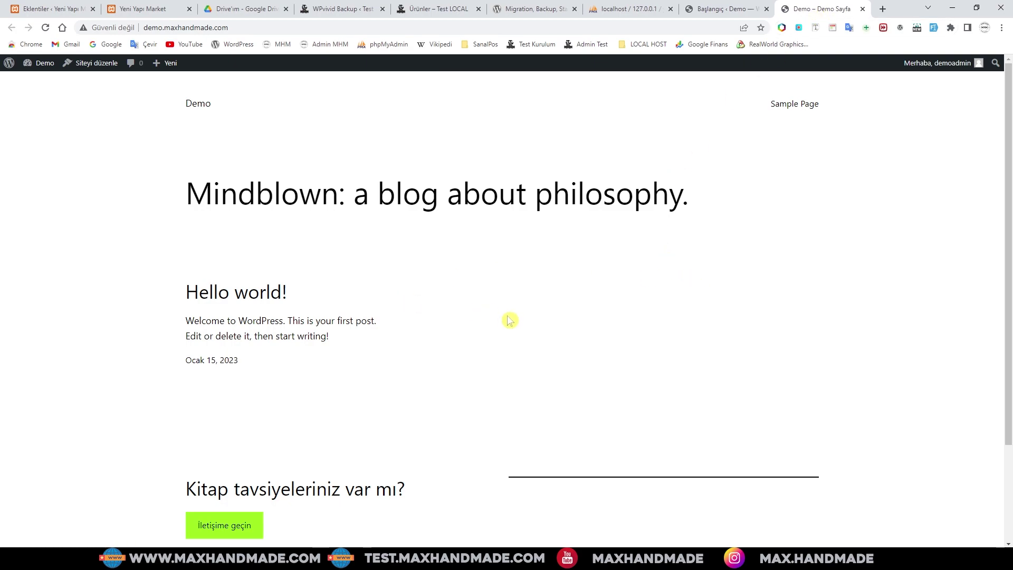
scroll(607, 287, "down", 3)
scroll(610, 294, "up", 3)
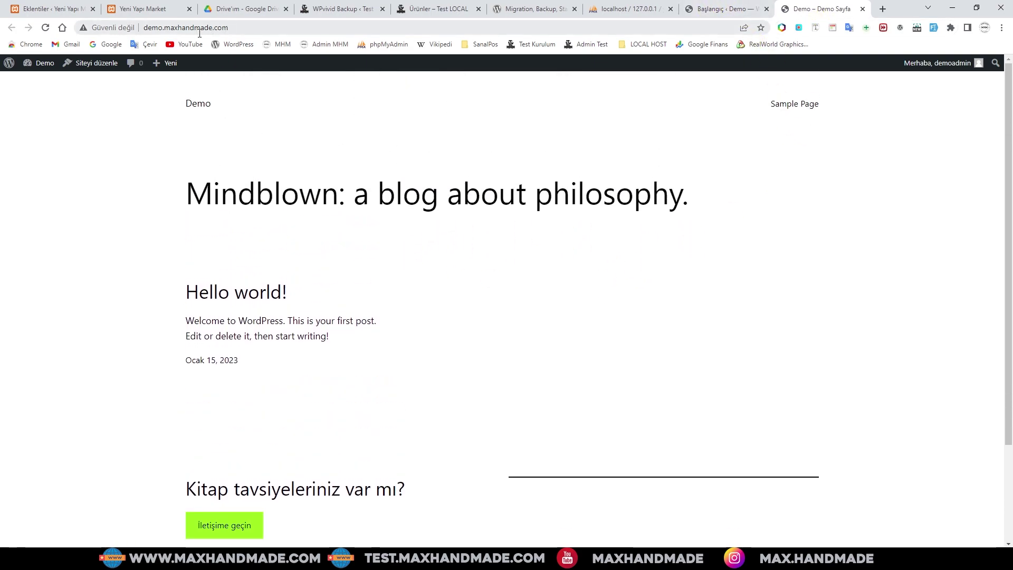
left_click(237, 27)
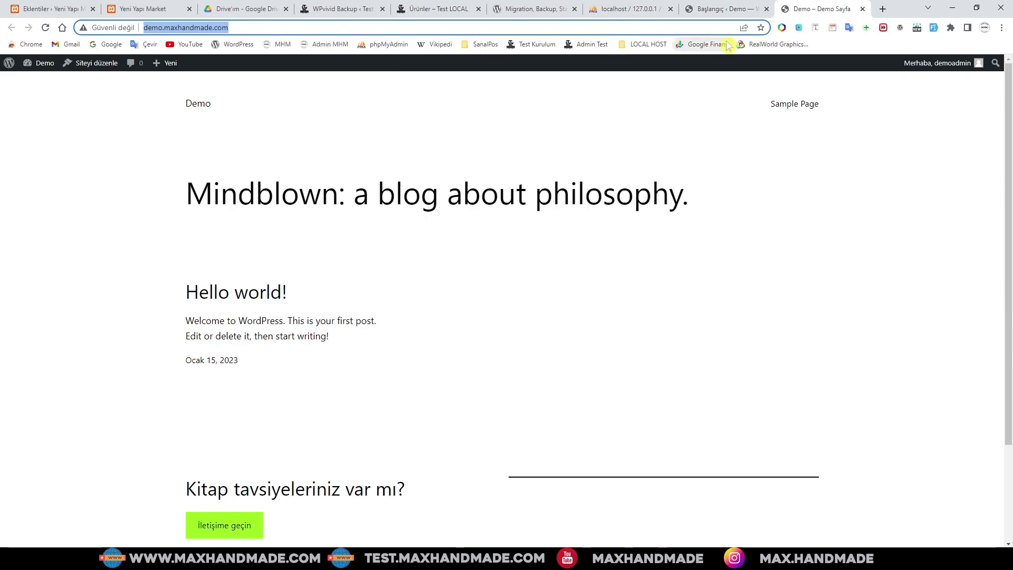
mouse_move(730, 11)
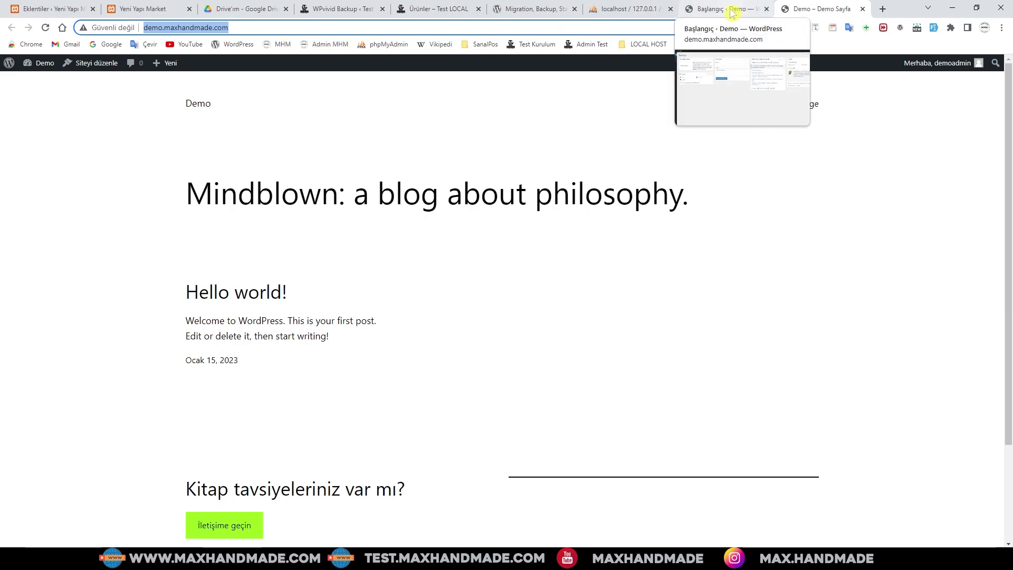
left_click(730, 10)
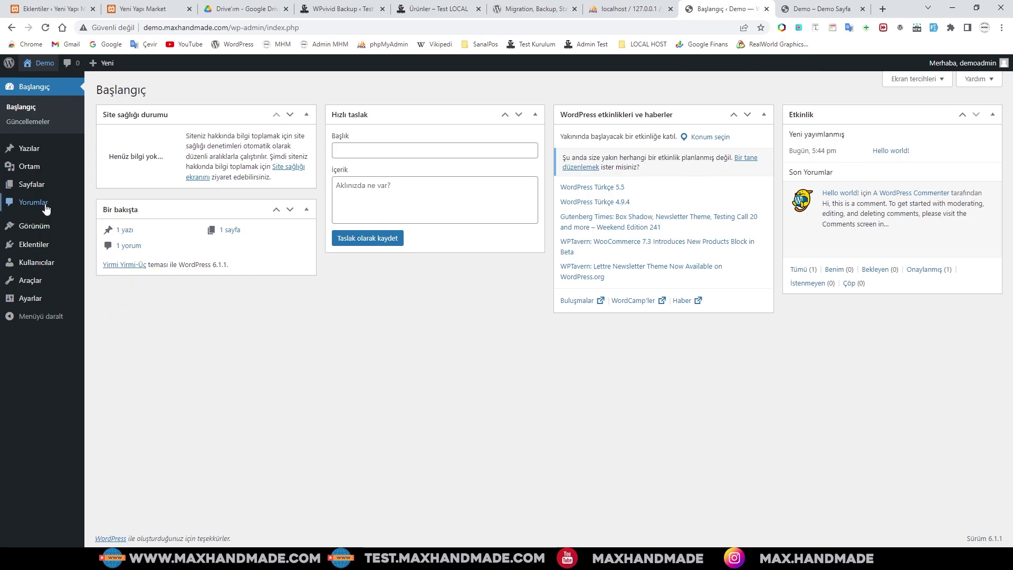
left_click(46, 244)
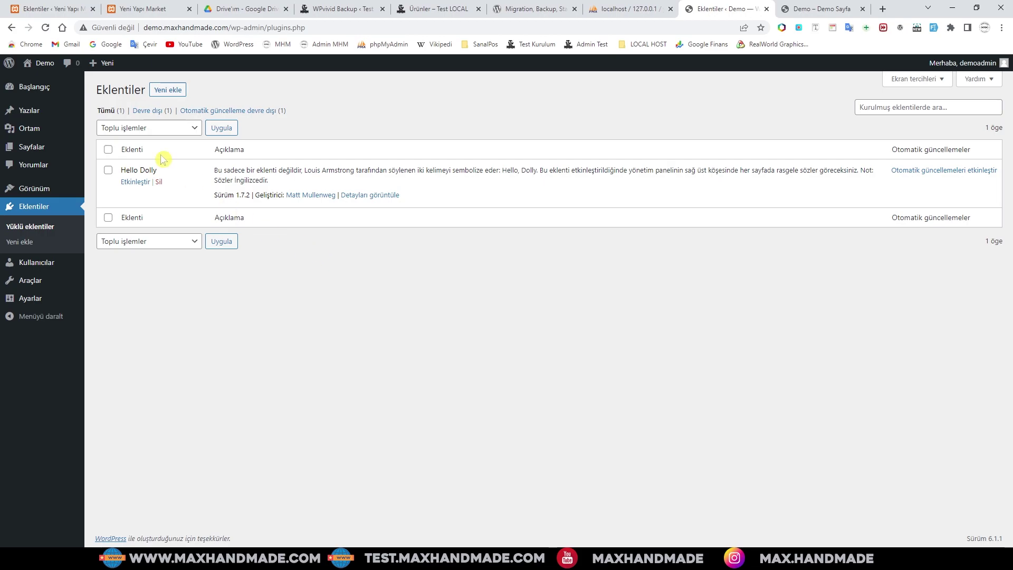
left_click(116, 103)
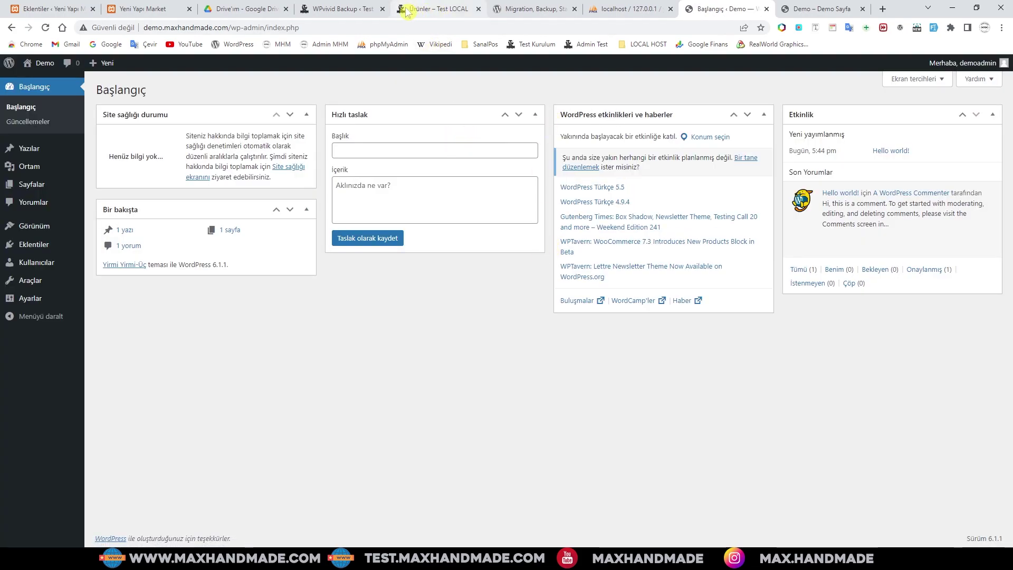
Review the local site's store page and home page, and the WPvivid plugin page on wordpress.org
left_click(346, 10)
left_click(428, 9)
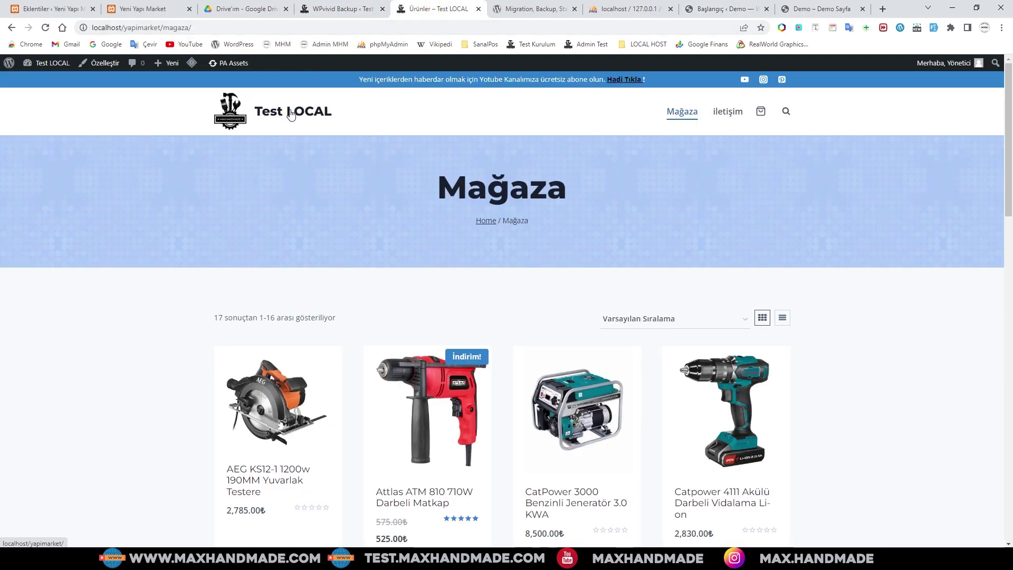
left_click(170, 59)
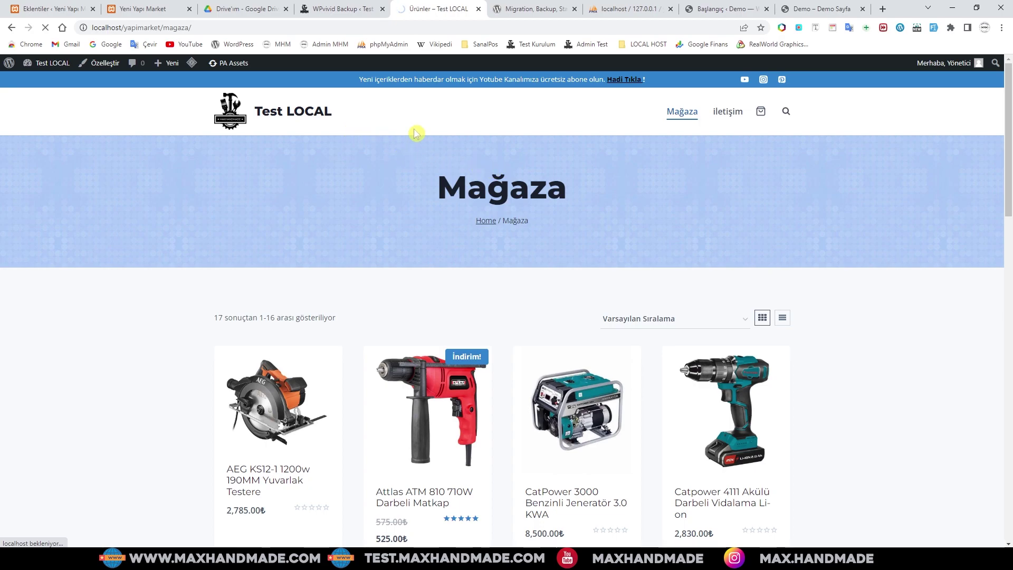
left_click(554, 43)
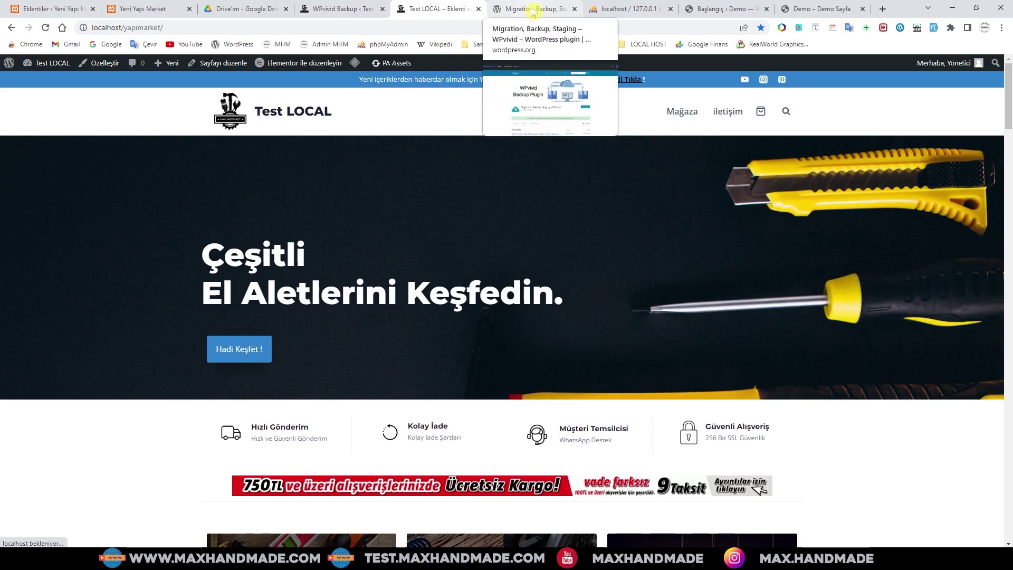
left_click(530, 11)
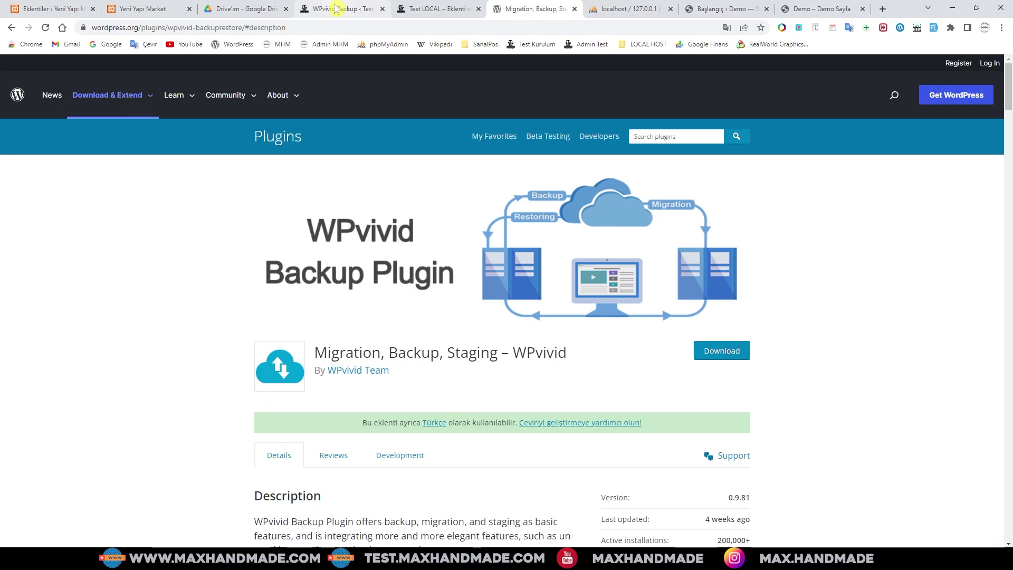
Download both zip parts of the local site's Jan-15-2023 18:26 WPvivid backup
left_click(338, 9)
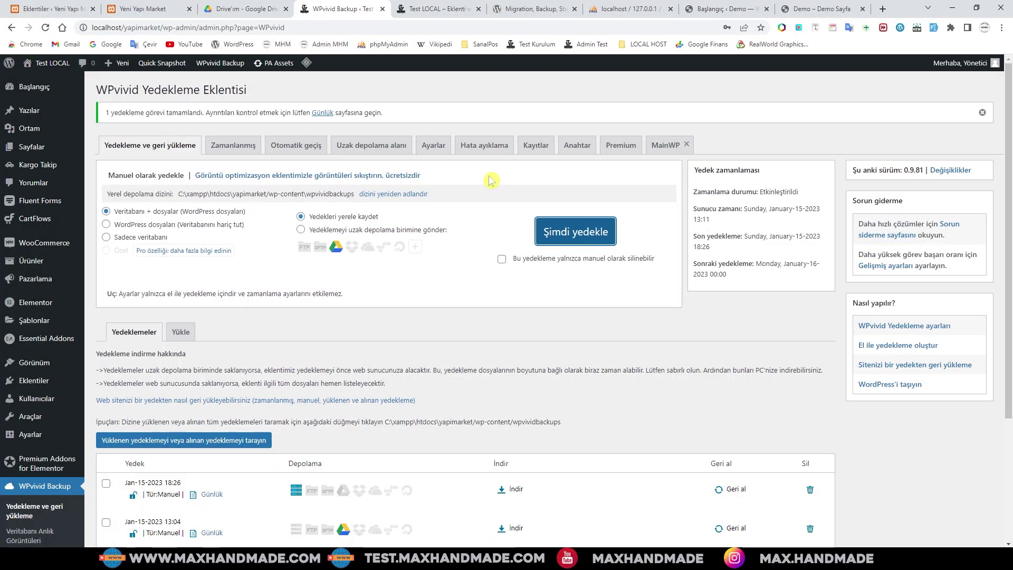
scroll(534, 339, "down", 1)
scroll(534, 339, "down", 2)
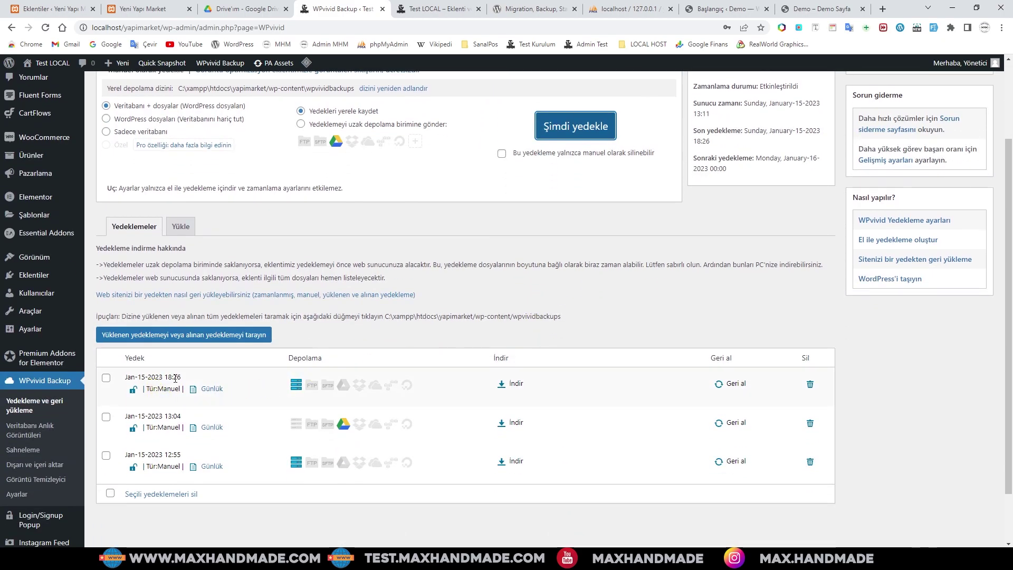
left_click_drag(164, 376, 168, 376)
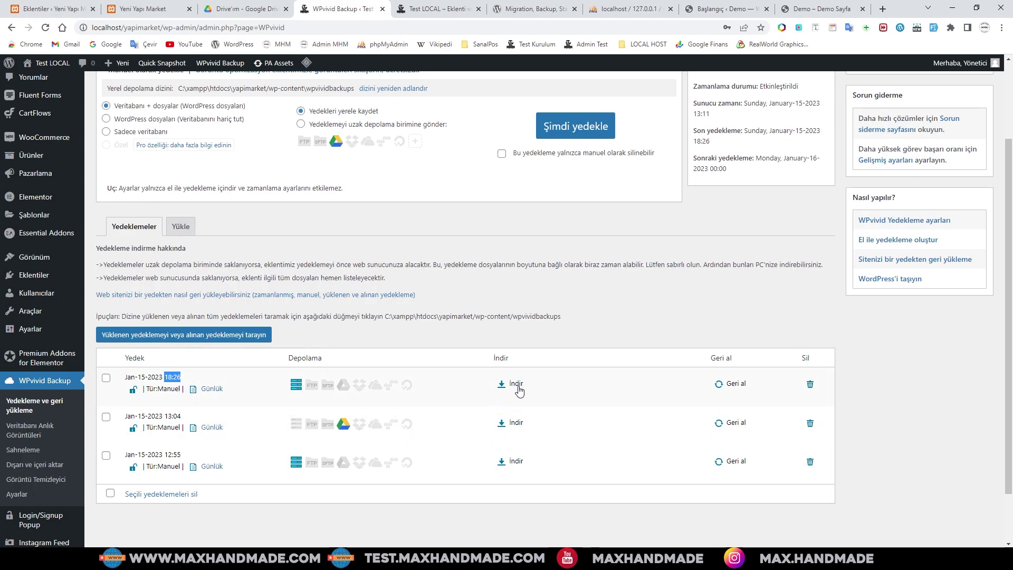
left_click(516, 386)
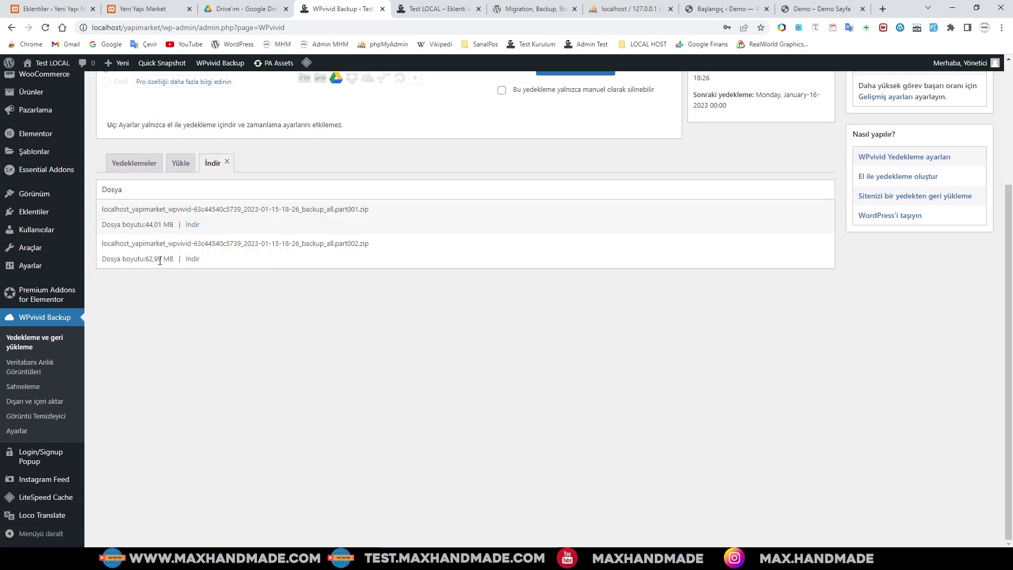
left_click(191, 226)
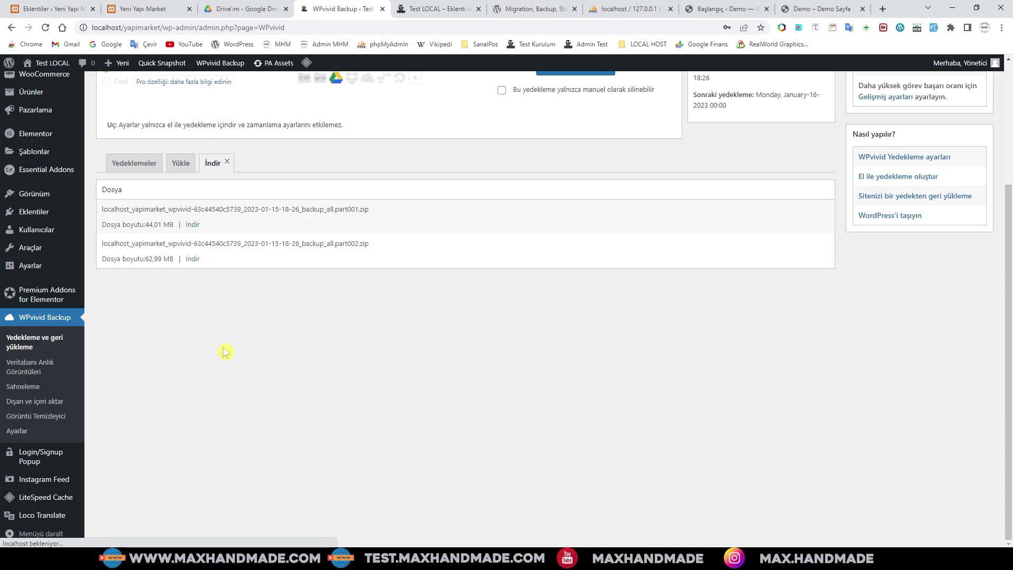
left_click(192, 259)
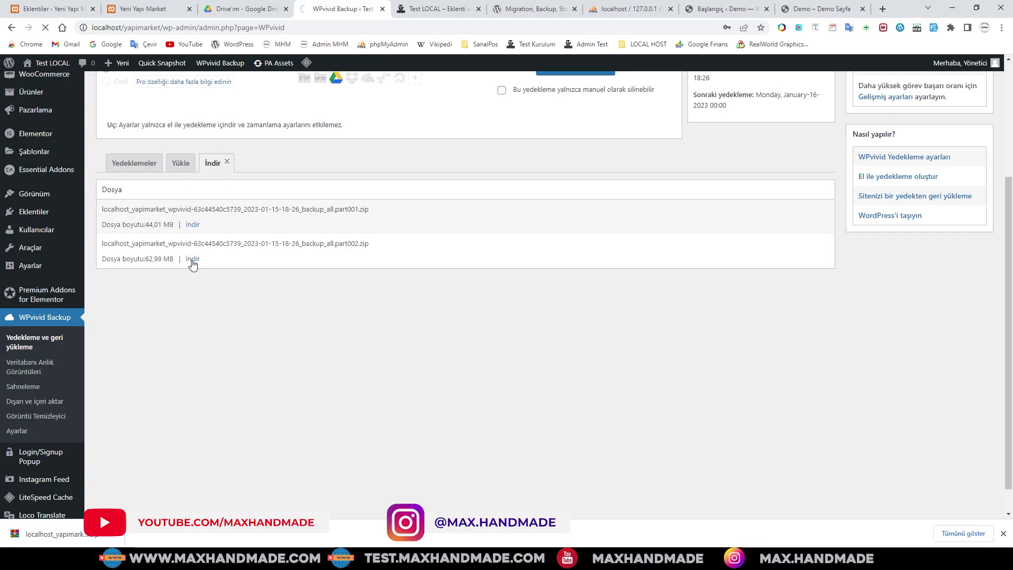
scroll(257, 339, "up", 1)
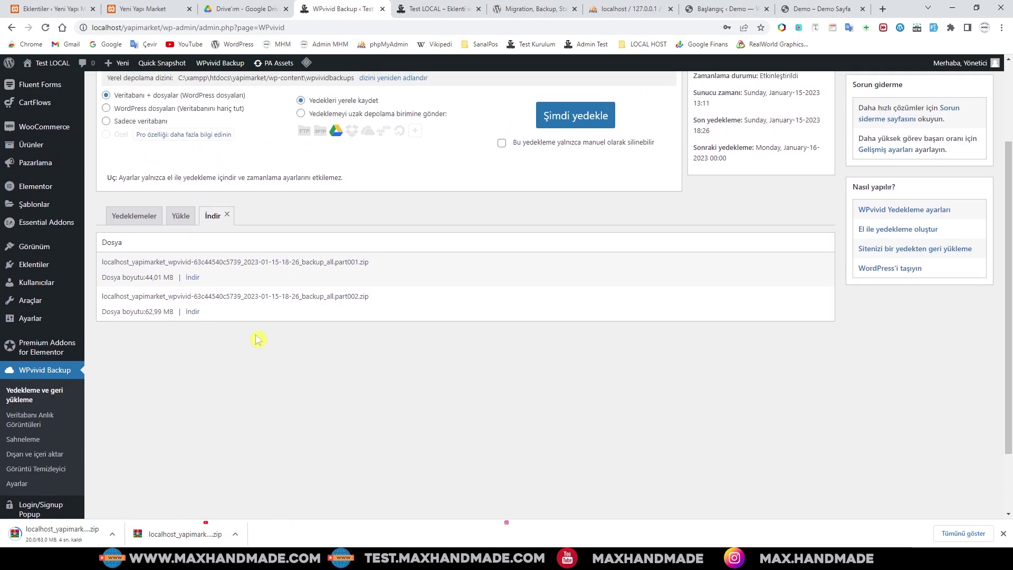
scroll(393, 343, "up", 2)
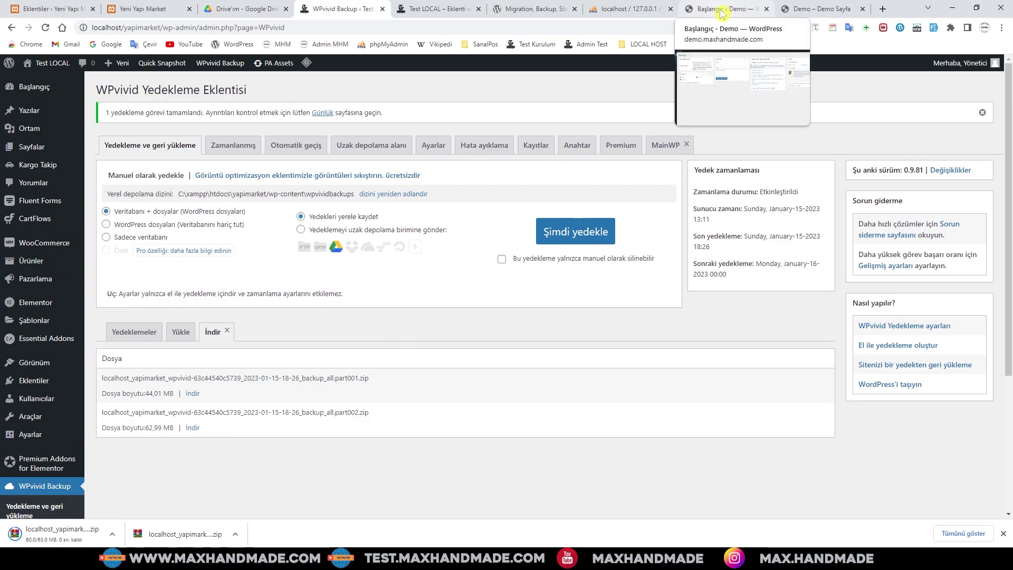
Find the plugin "Migration, Backup, Staging – WPvivid" from the demo site's dashboard, install it and activate it
left_click(721, 11)
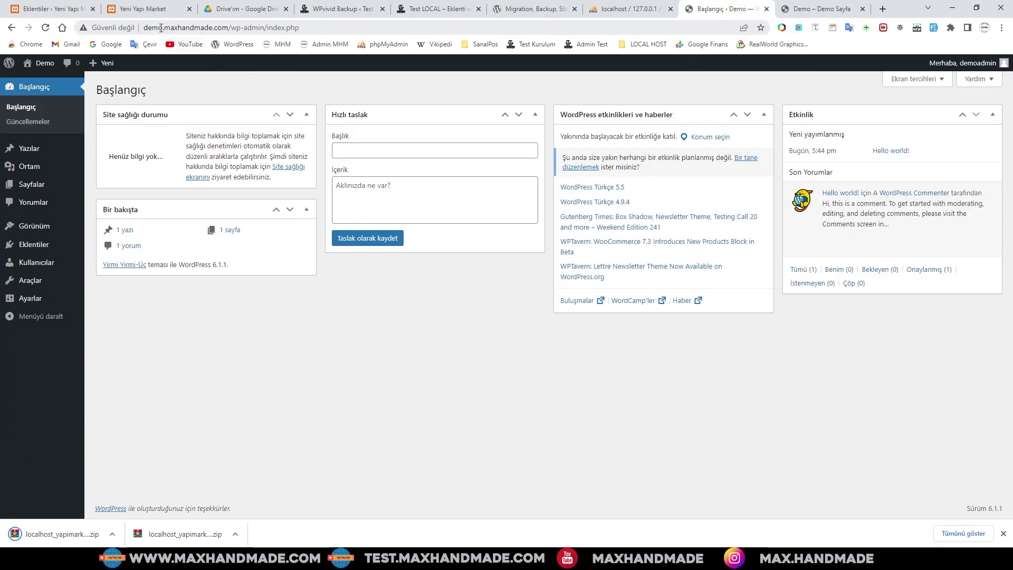
left_click(162, 29)
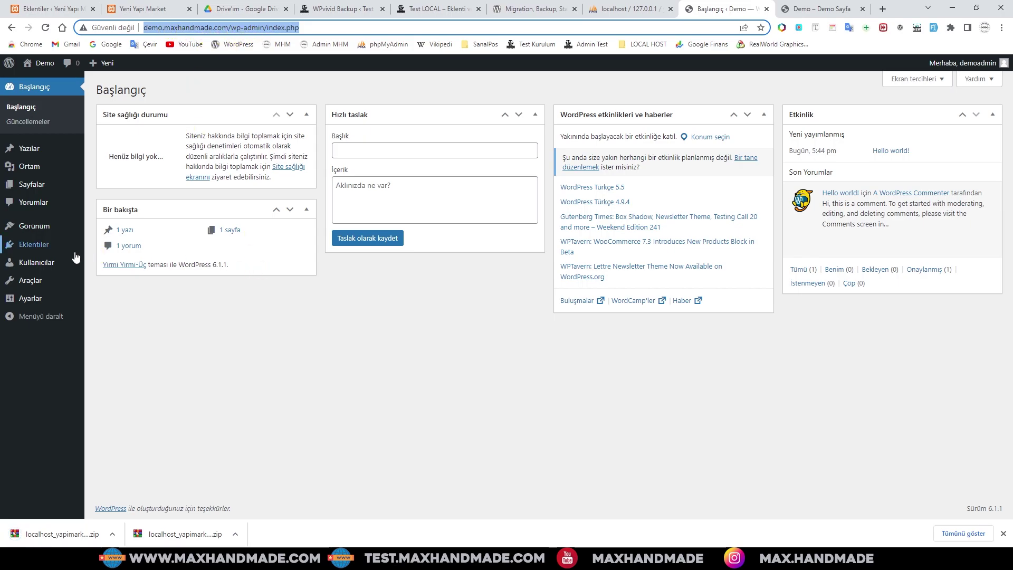
mouse_move(63, 247)
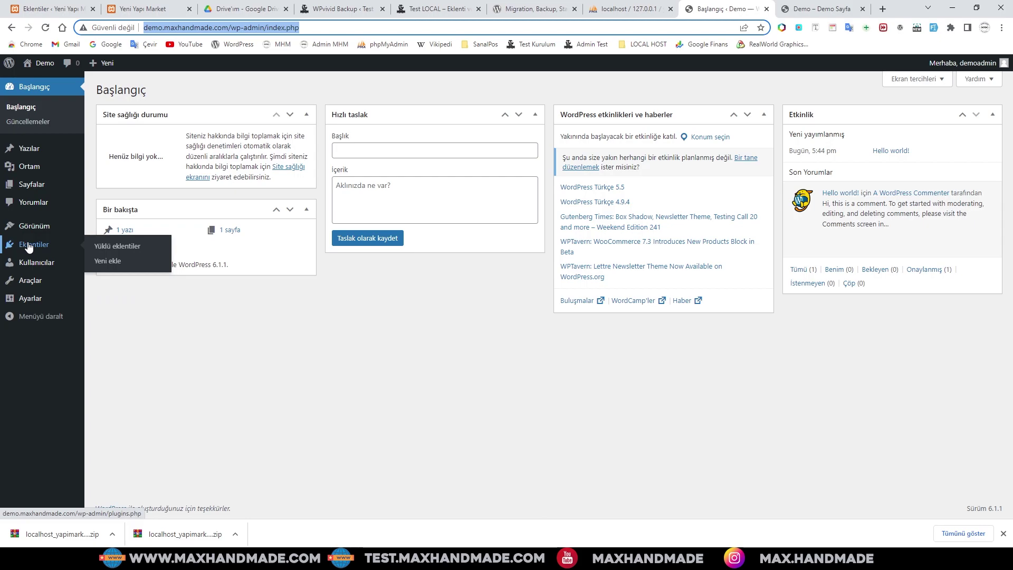
left_click(108, 262)
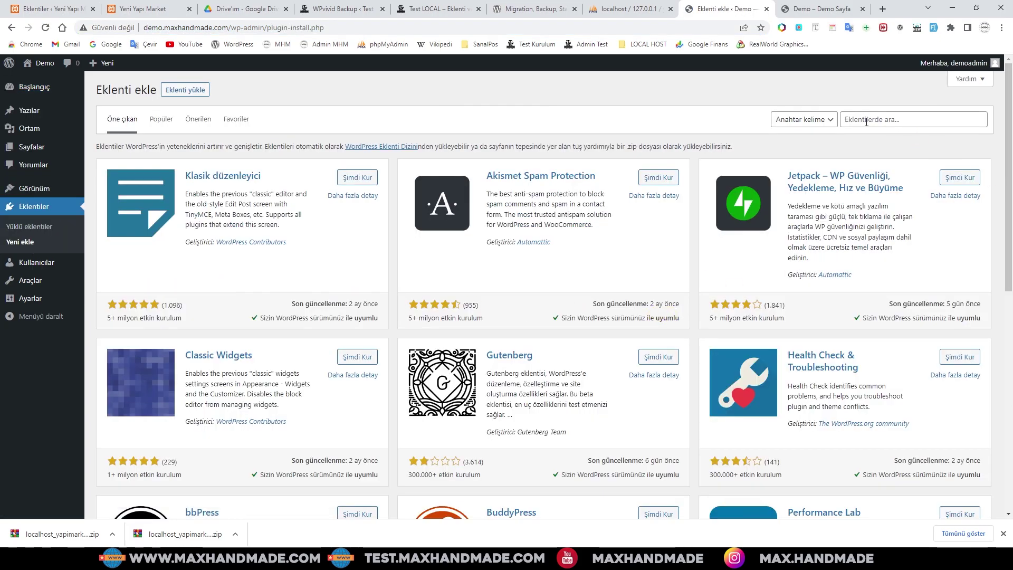
left_click(867, 122)
type("wp")
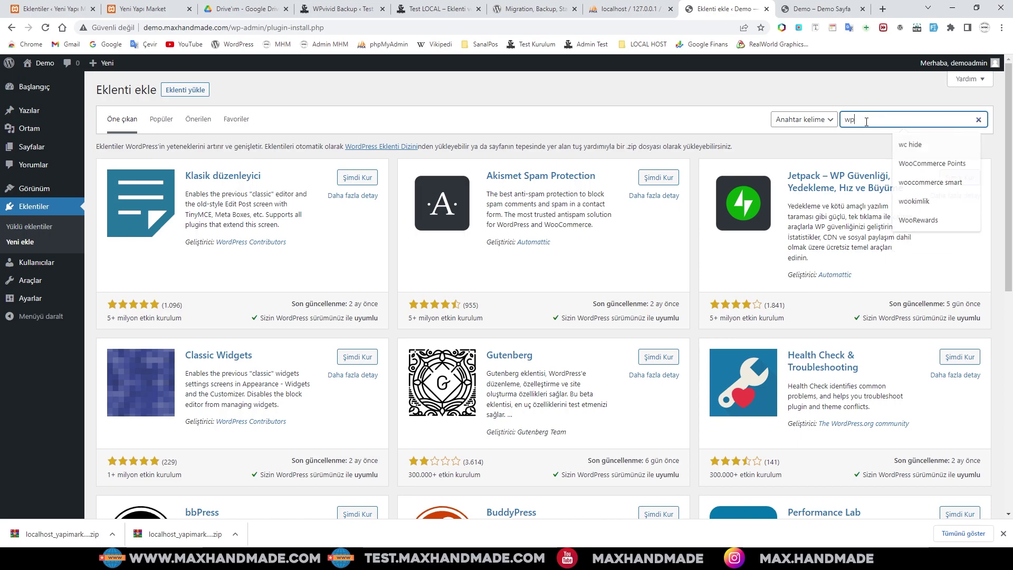
key("ctrl+a")
type("Migration, Backup, Staging – WPvivid")
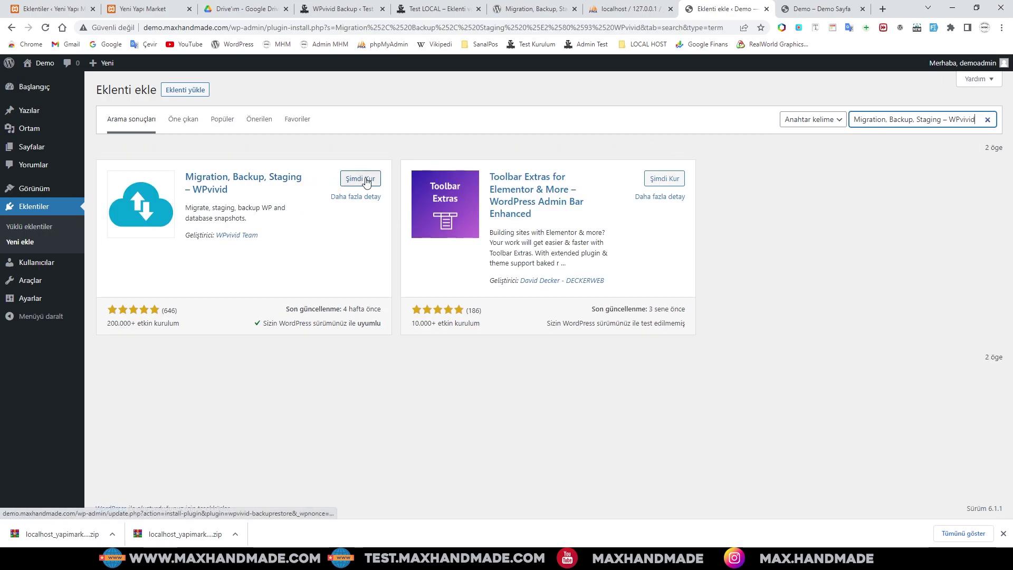
left_click(367, 181)
left_click(367, 182)
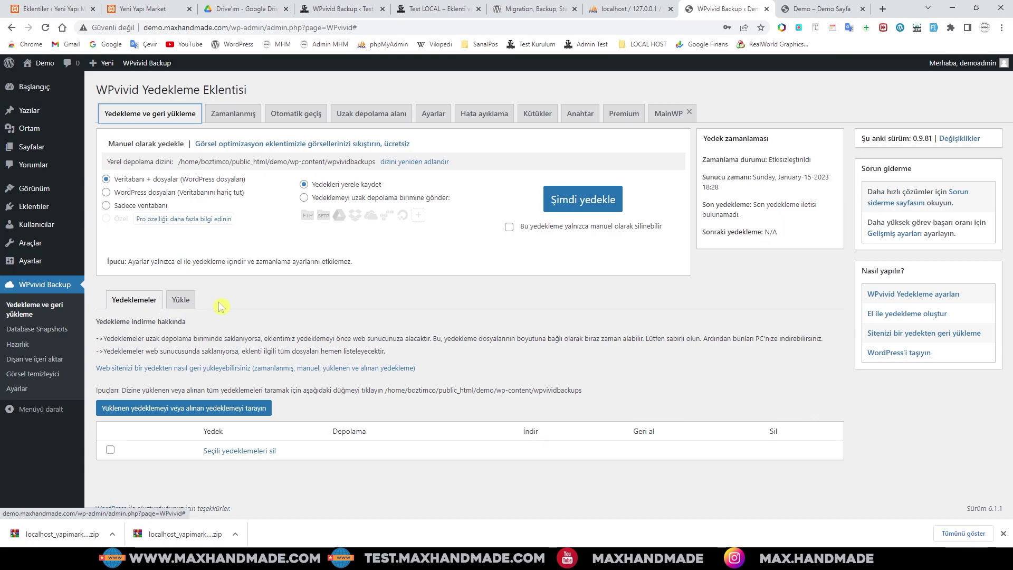
Add the two downloaded backup zip parts from the İndirilenler folder to the demo site's WPvivid upload area
left_click(181, 301)
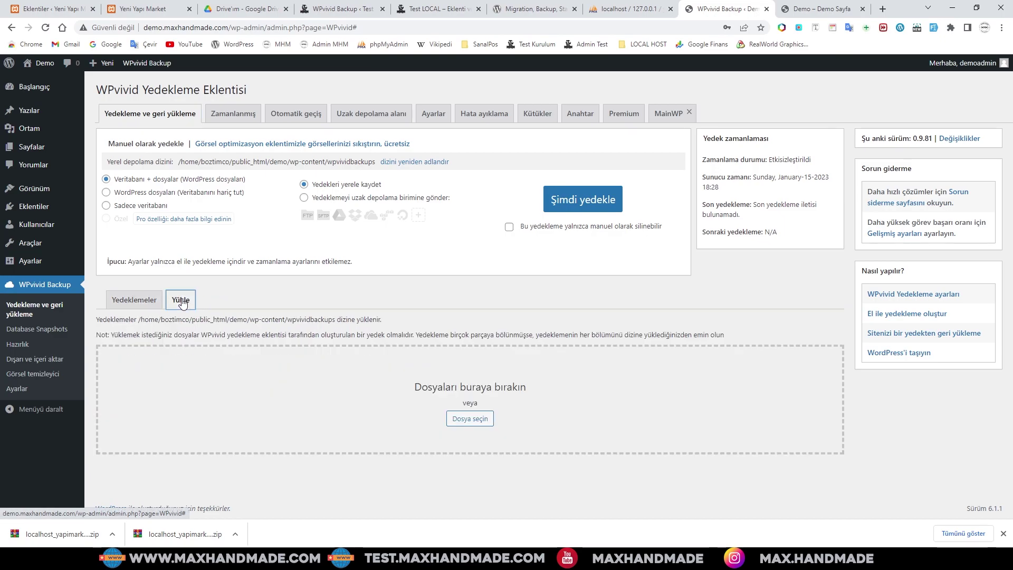
left_click(474, 419)
left_click(471, 267)
key("super+e")
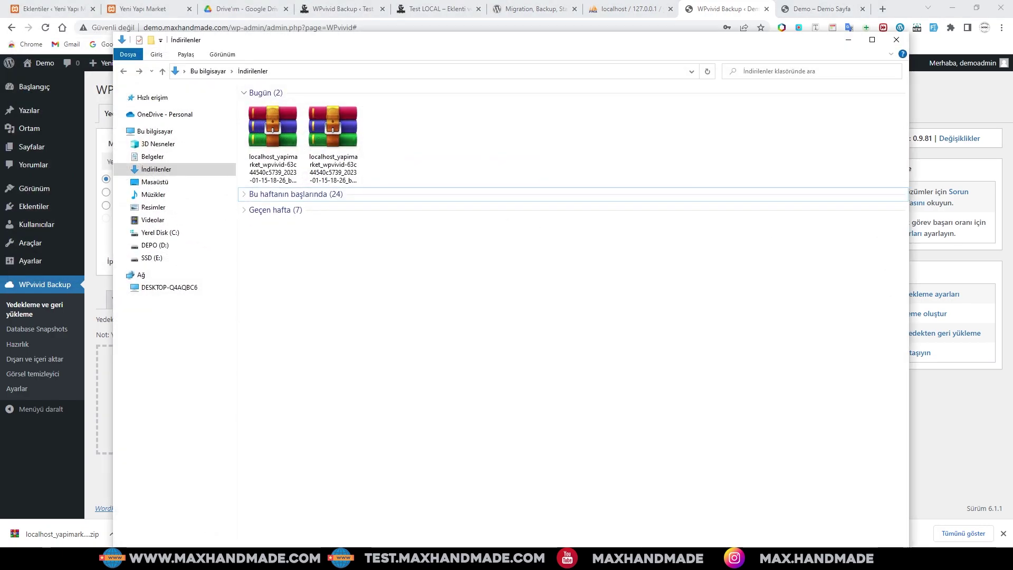
key("super+Right")
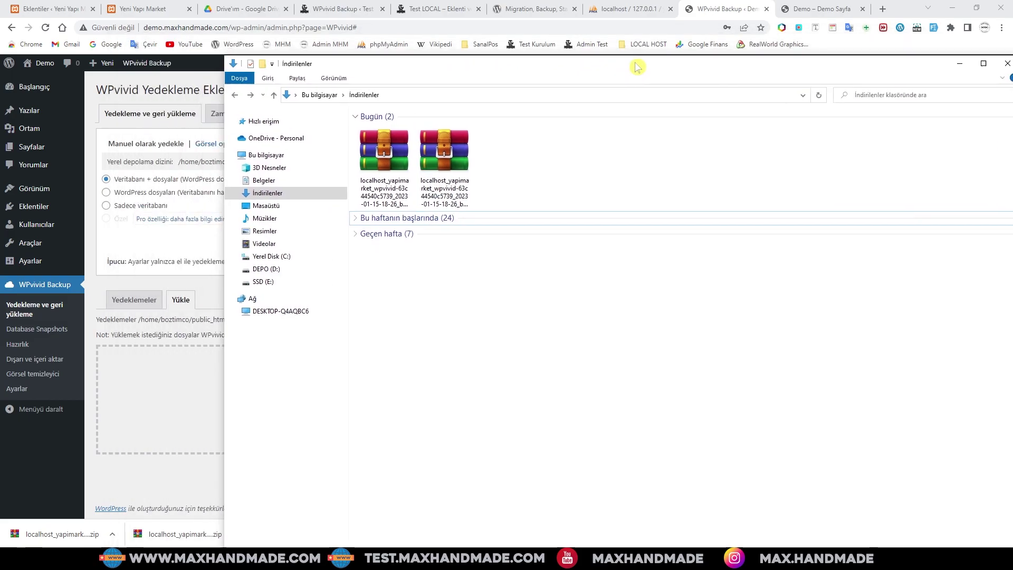
left_click_drag(733, 149, 270, 428)
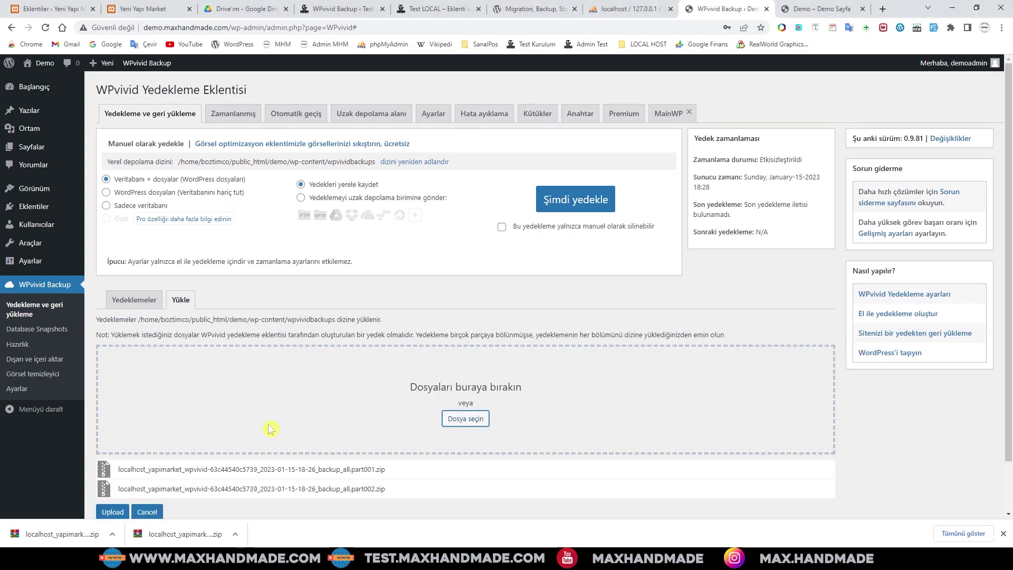
Upload the two queued backup parts to the demo site and acknowledge the completed upload
scroll(269, 428, "down", 1)
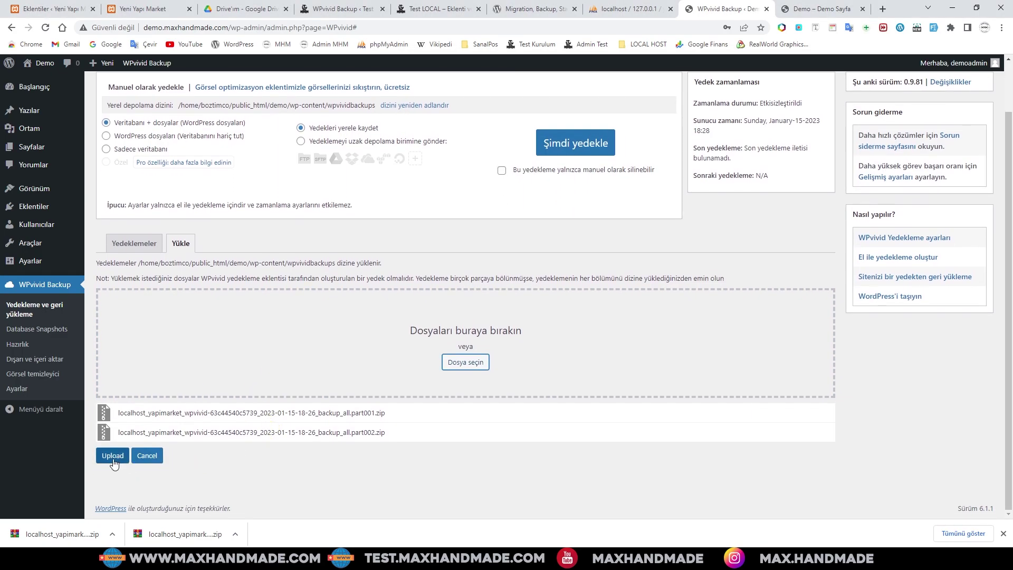
left_click(112, 457)
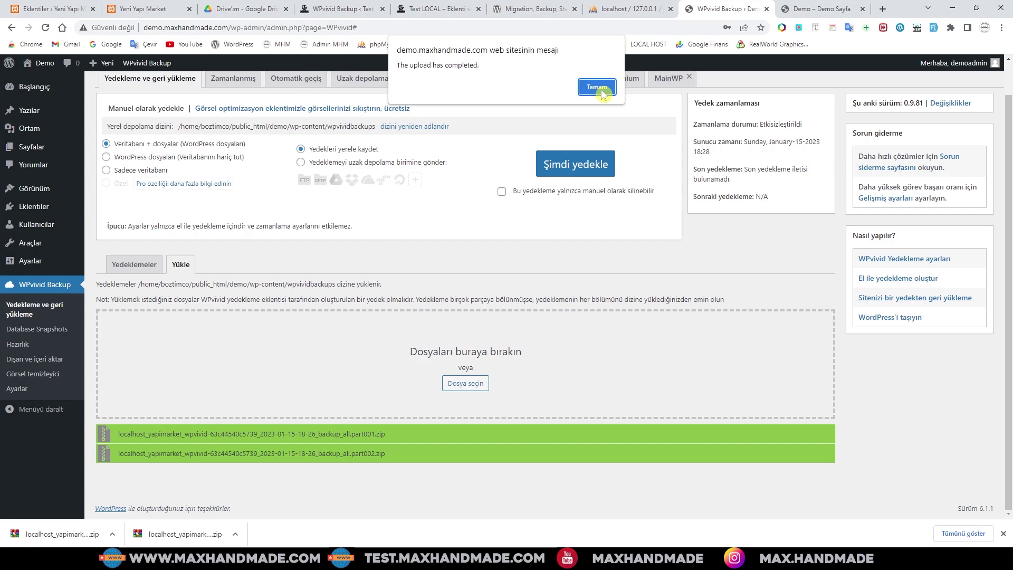
left_click(596, 87)
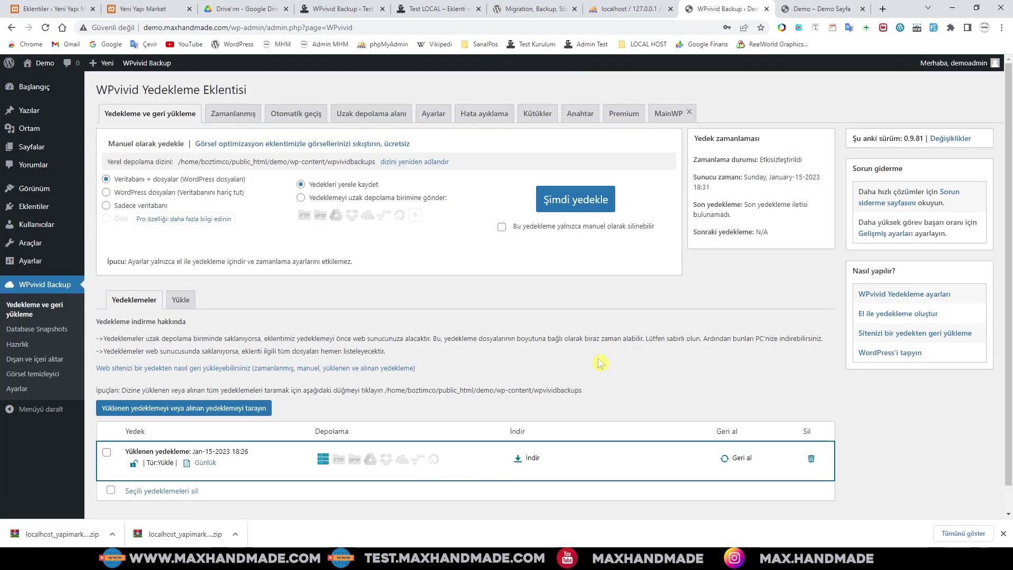
scroll(600, 363, "down", 1)
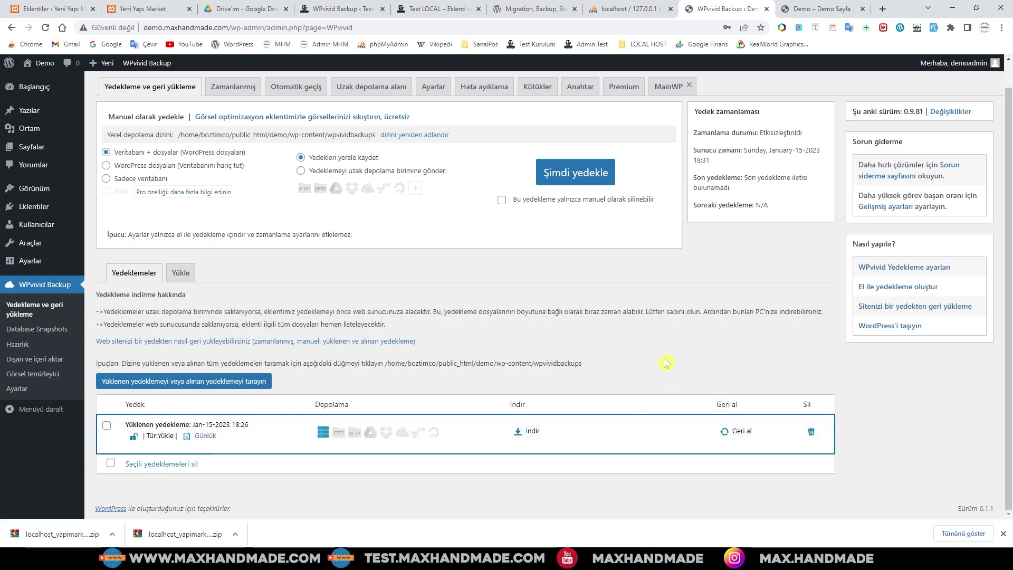
Restore the uploaded Jan-15-2023 18:26 backup on the demo site, confirming the restore and acknowledging its completion
left_click(713, 434)
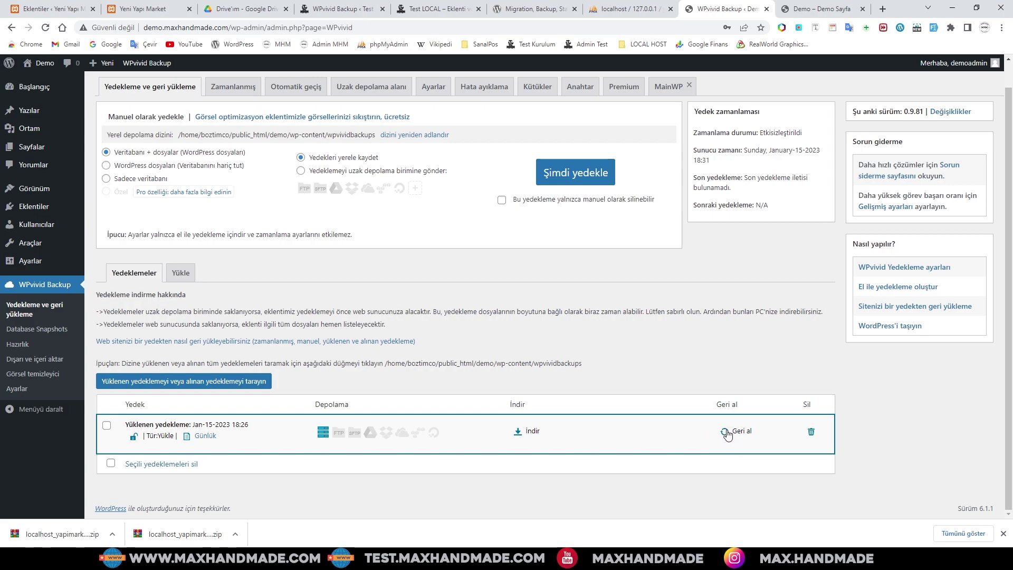
left_click(727, 434)
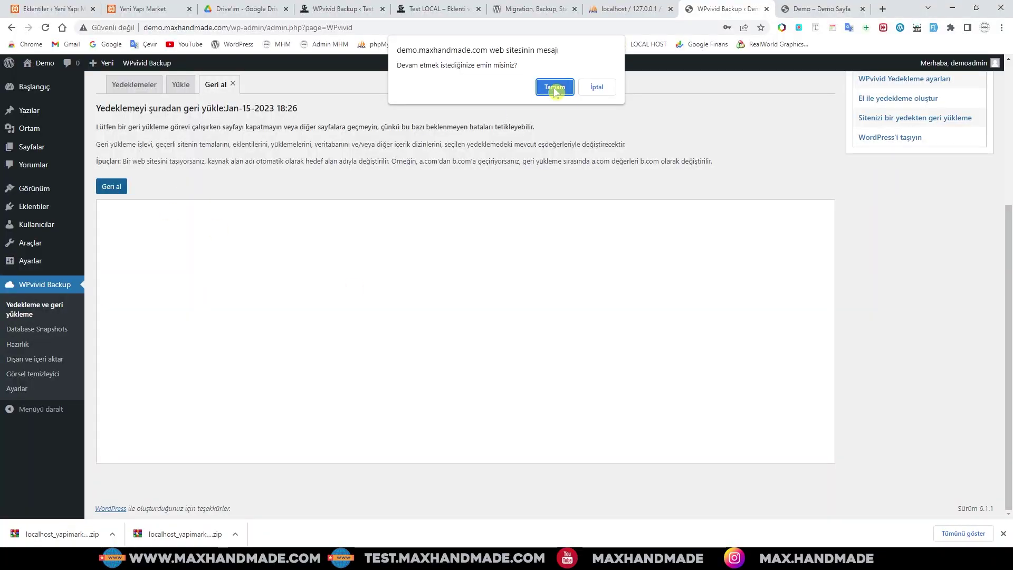
left_click(555, 88)
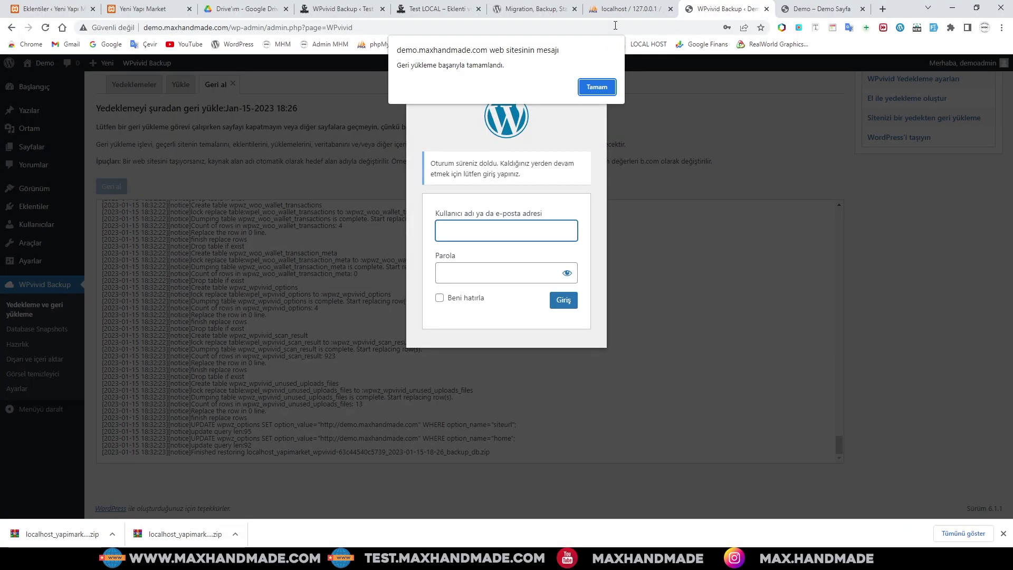
left_click(600, 88)
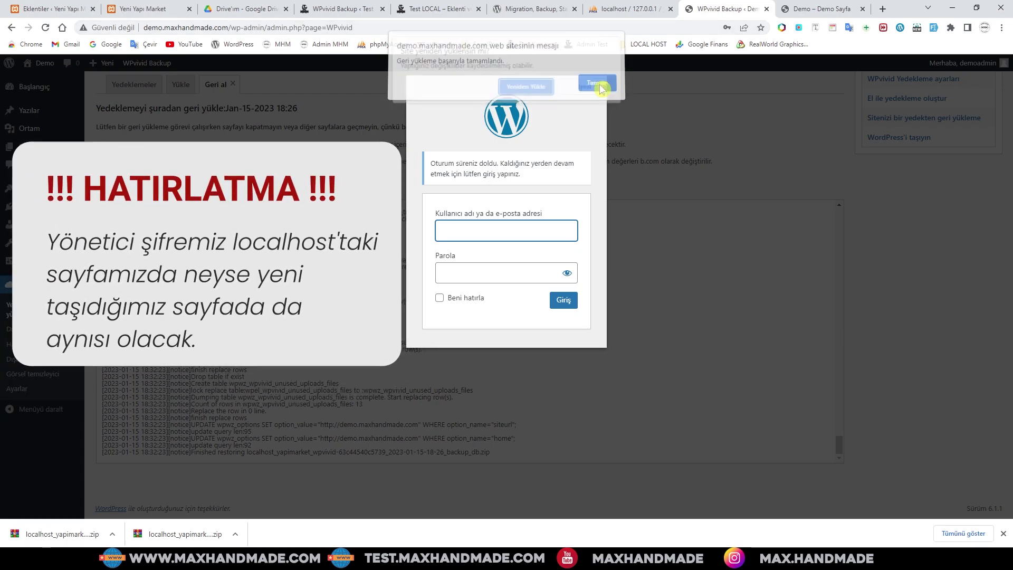
key("Escape")
Log back in to the demo site with the saved administrator username and password, and open the dashboard
left_click(471, 240)
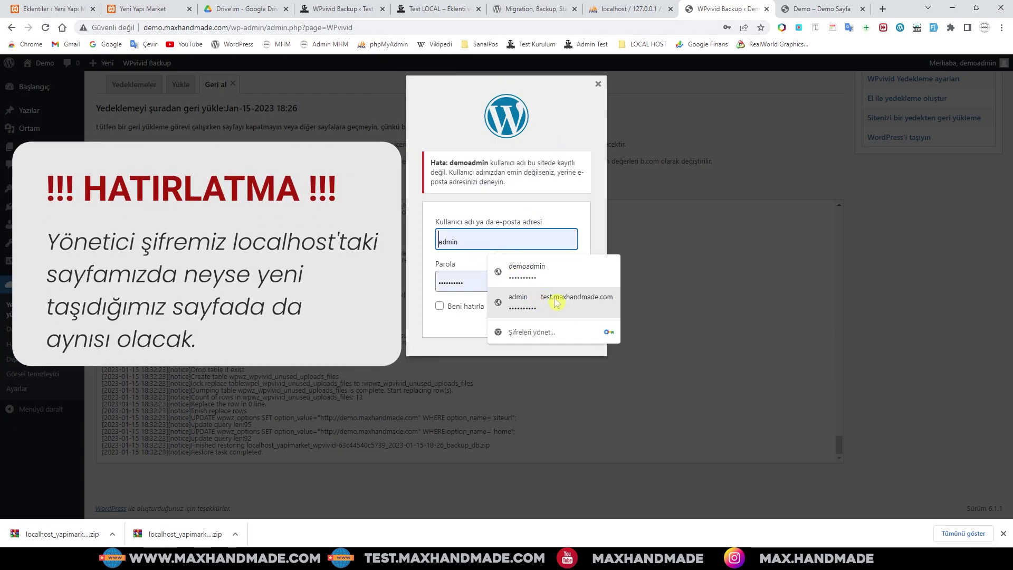
left_click(555, 301)
left_click(566, 310)
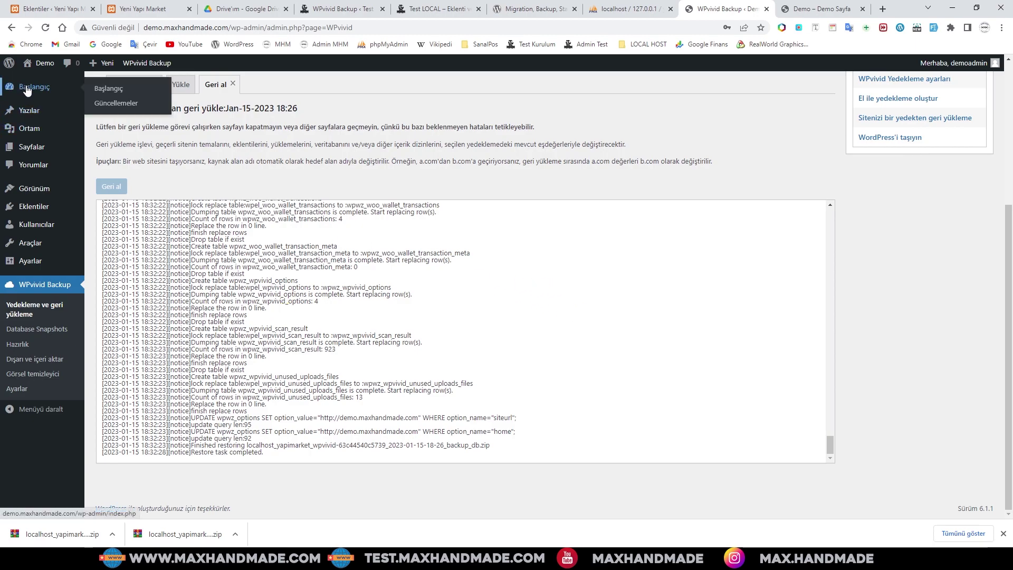
left_click(27, 91)
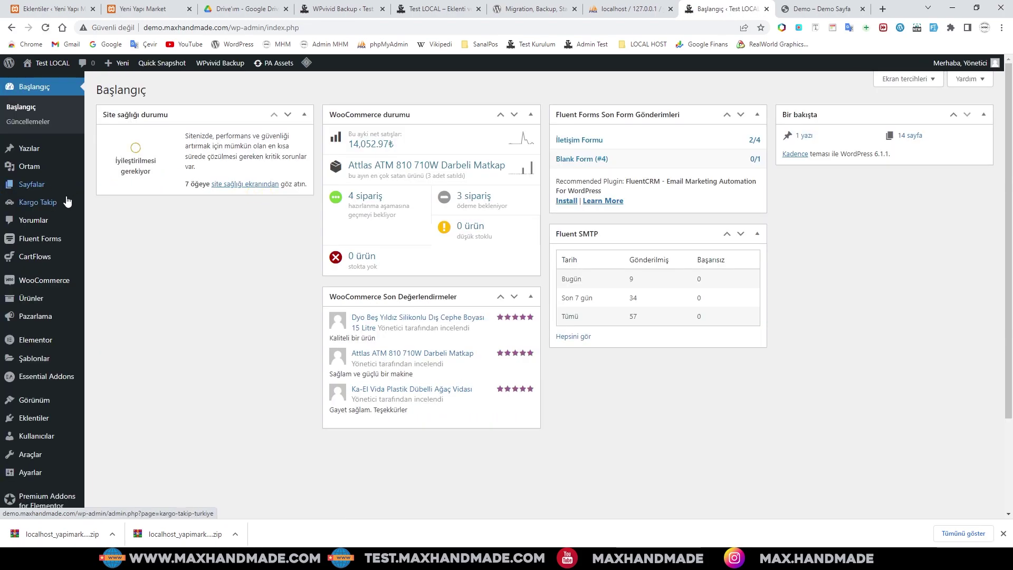
Review the restored dashboard and the full list of installed plugins, and return to the dashboard
scroll(55, 269, "down", 1)
scroll(54, 272, "up", 1)
mouse_move(60, 337)
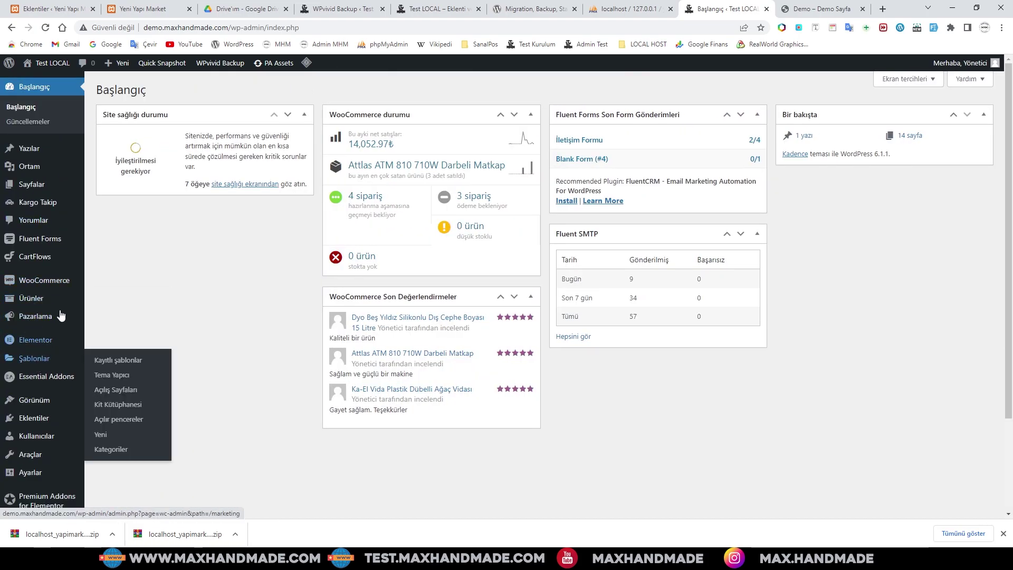
mouse_move(37, 419)
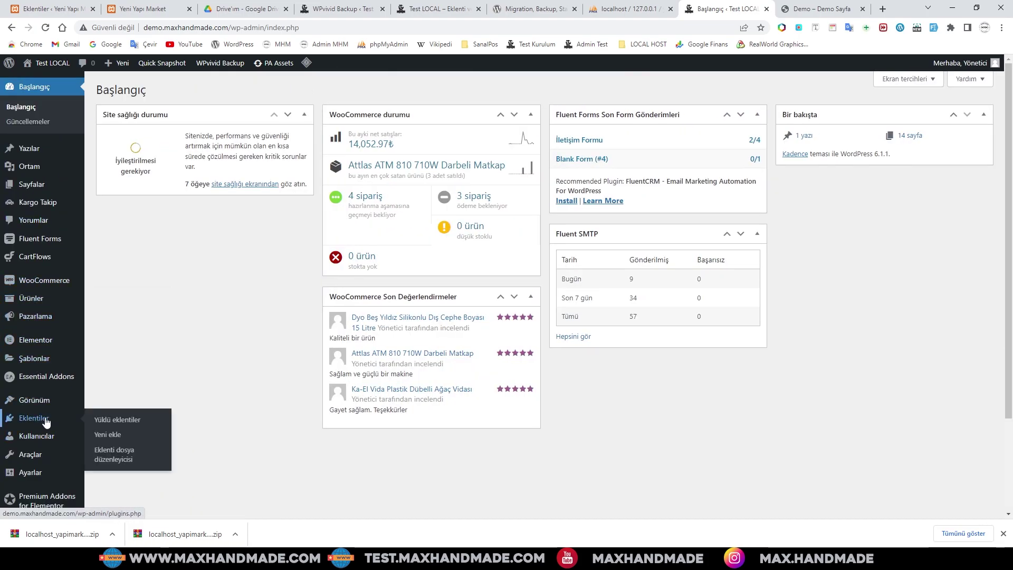
left_click(113, 421)
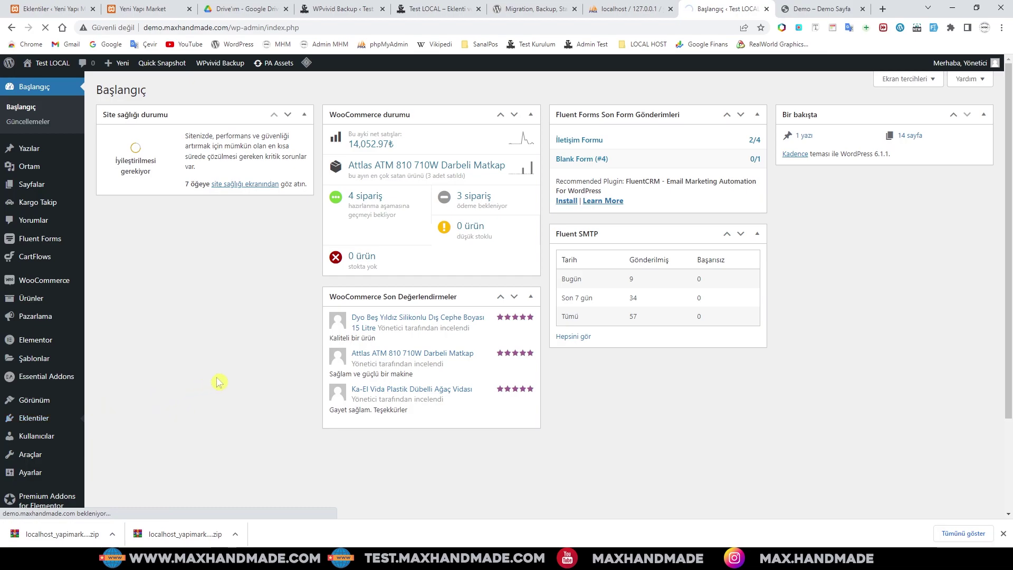
scroll(430, 301, "down", 2)
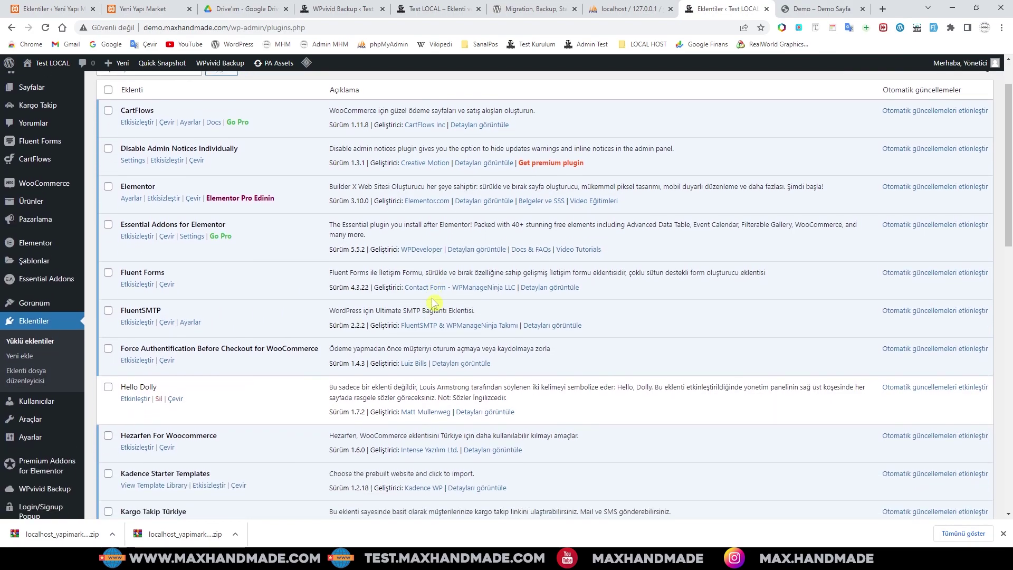
scroll(433, 302, "down", 15)
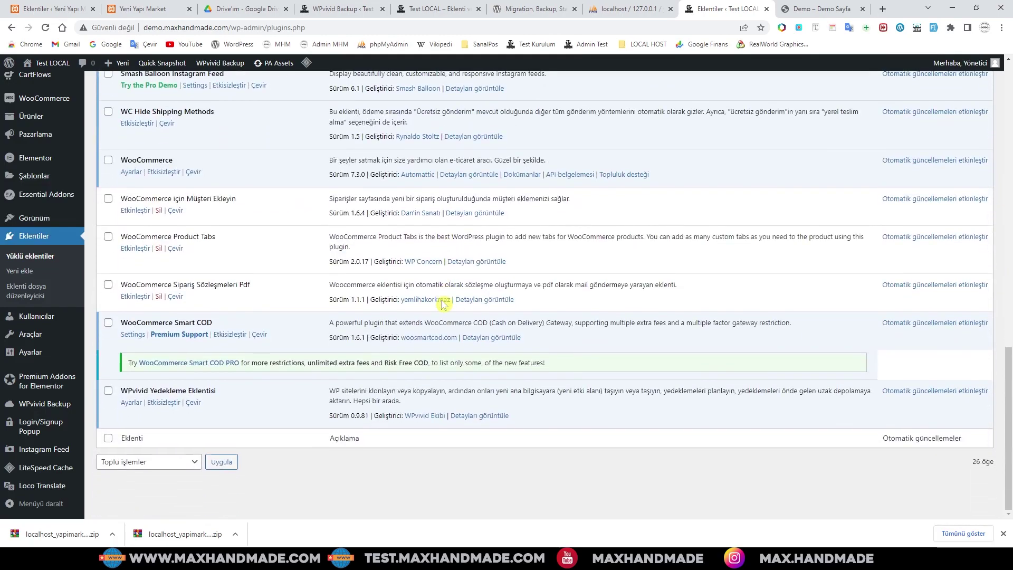
scroll(443, 304, "up", 15)
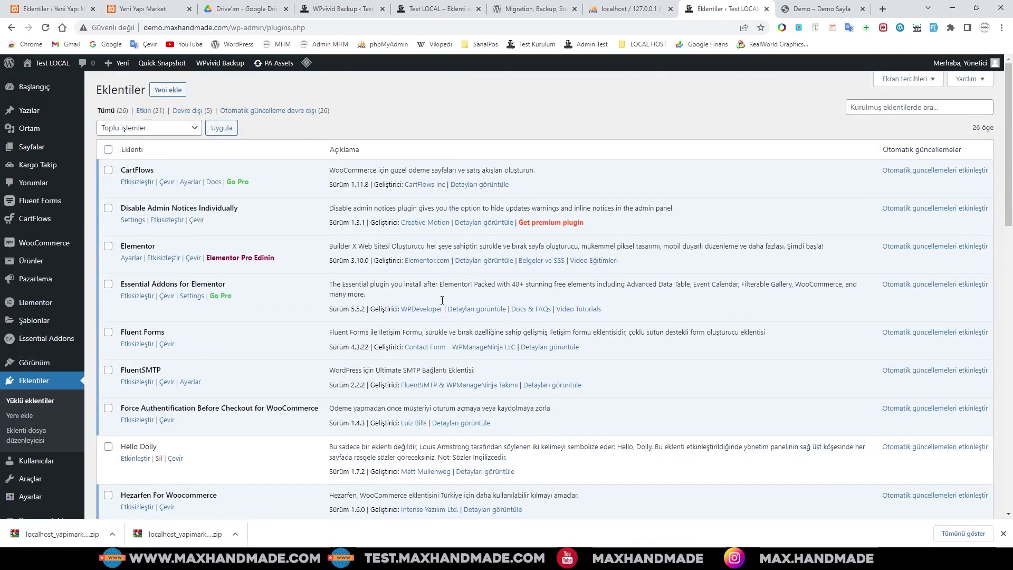
left_click(29, 95)
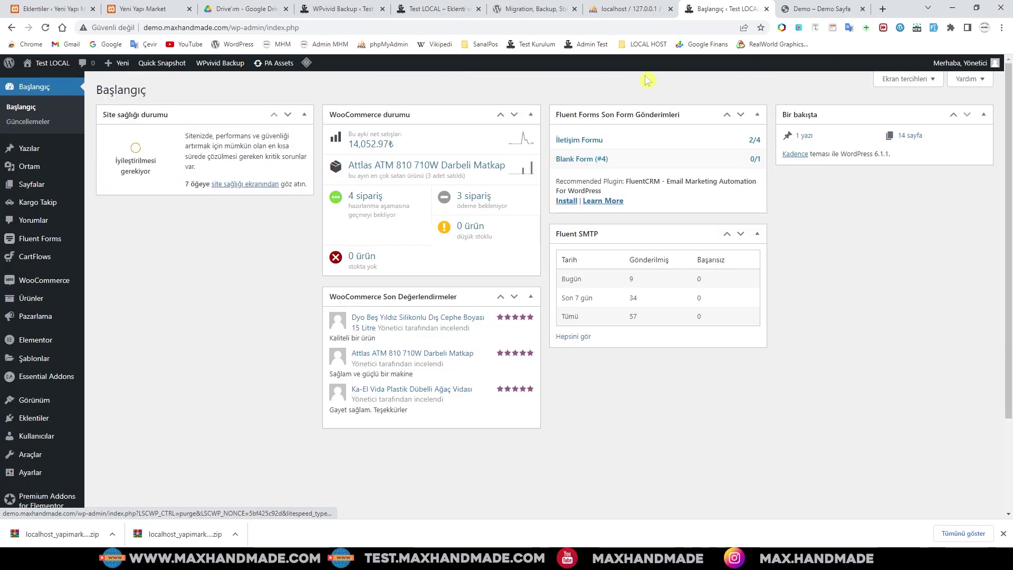
Open the demo site's home page, dismiss the Instagram Feed notice, and examine its banners, categories and products
mouse_move(50, 70)
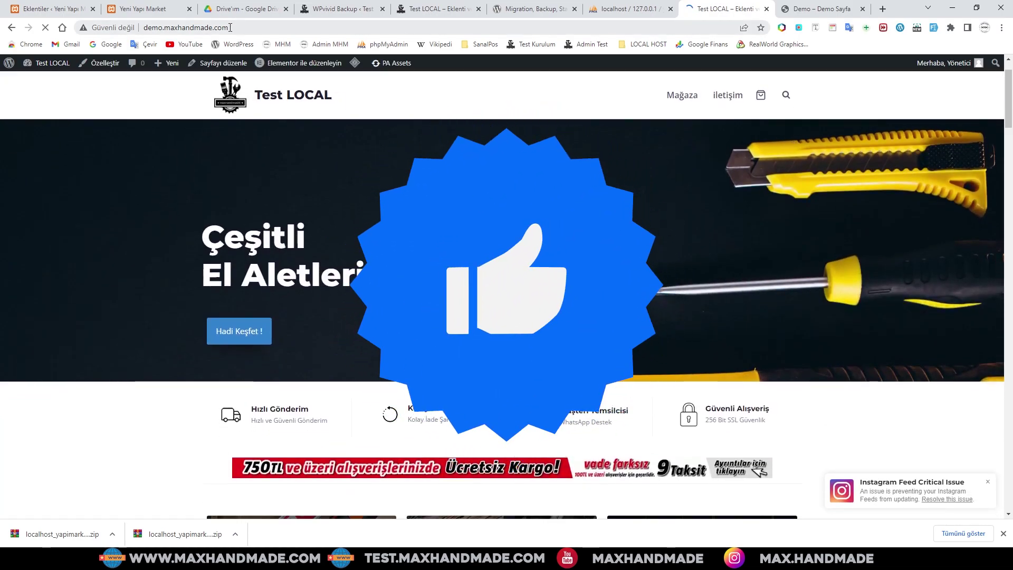
left_click(143, 28)
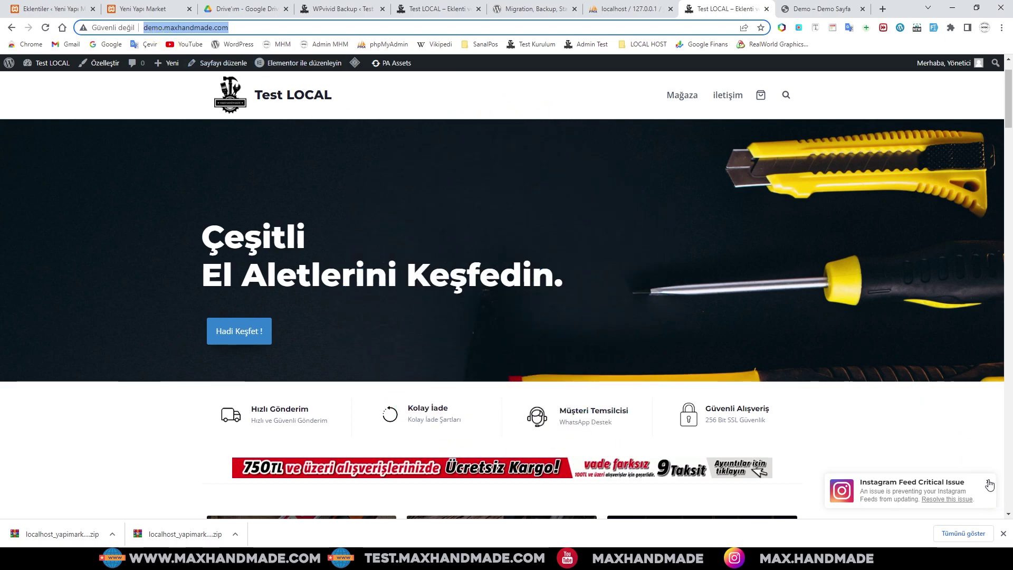
left_click(989, 485)
left_click(150, 28)
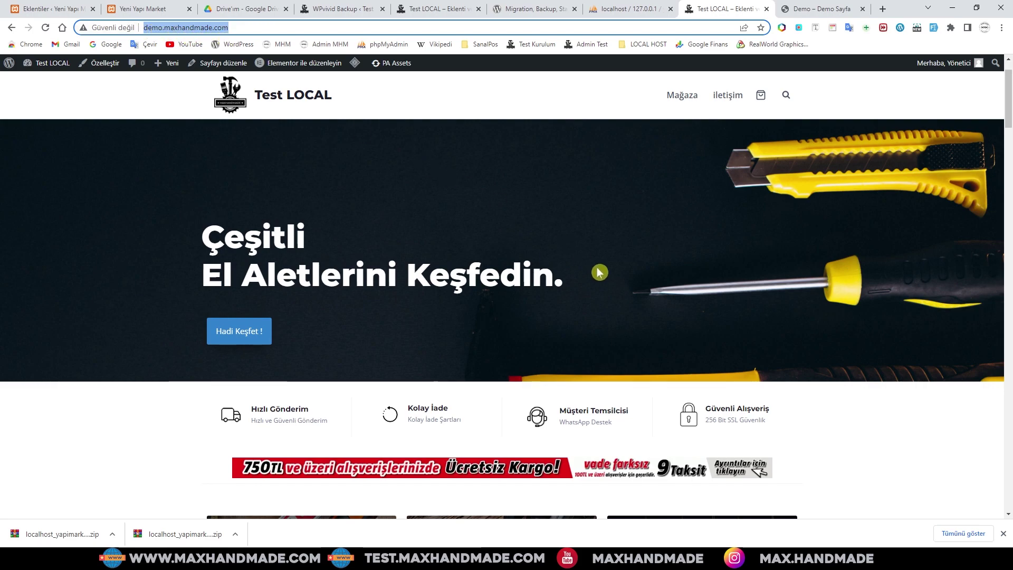
scroll(602, 272, "down", 5)
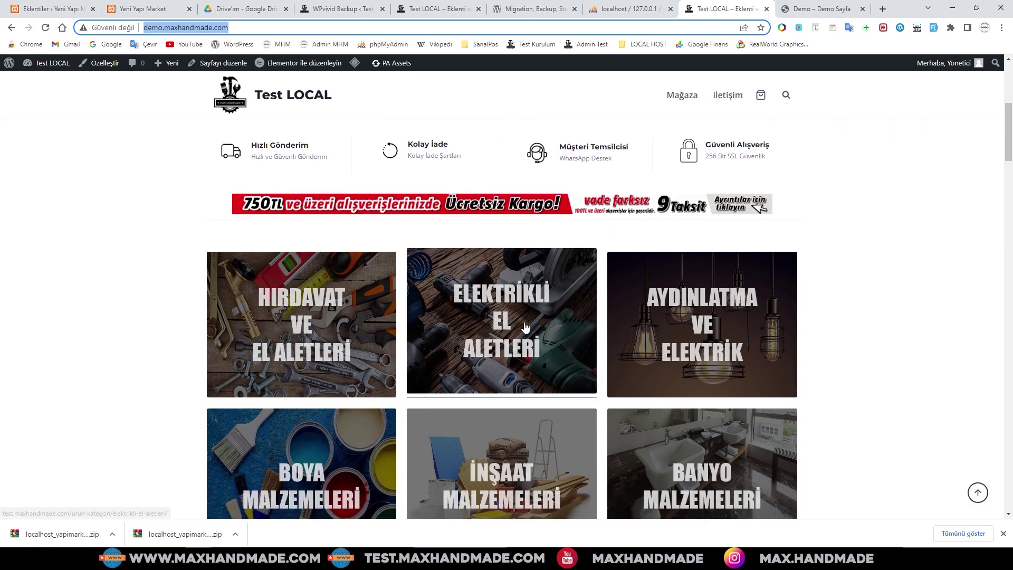
scroll(448, 310, "down", 13)
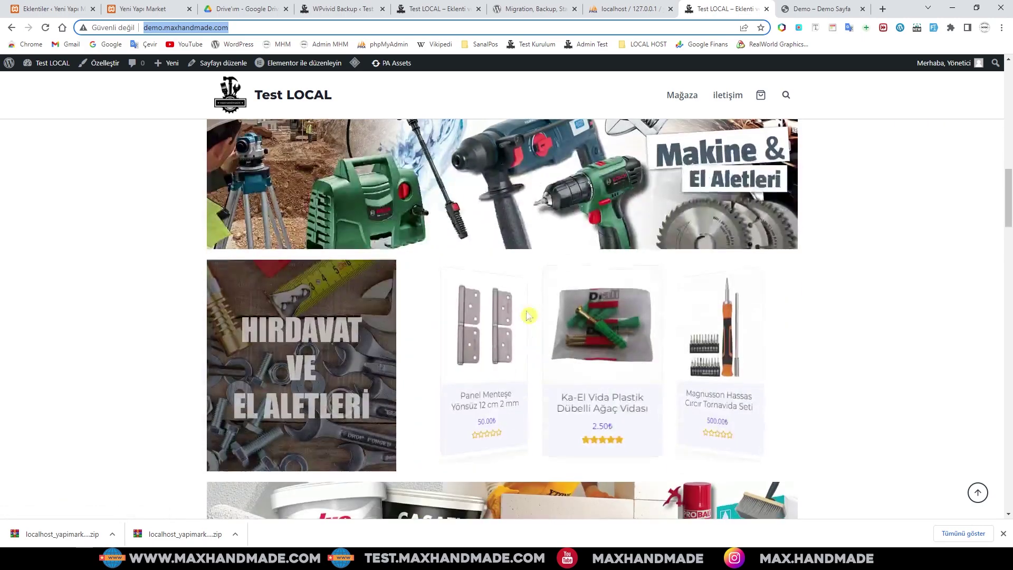
scroll(480, 240, "down", 14)
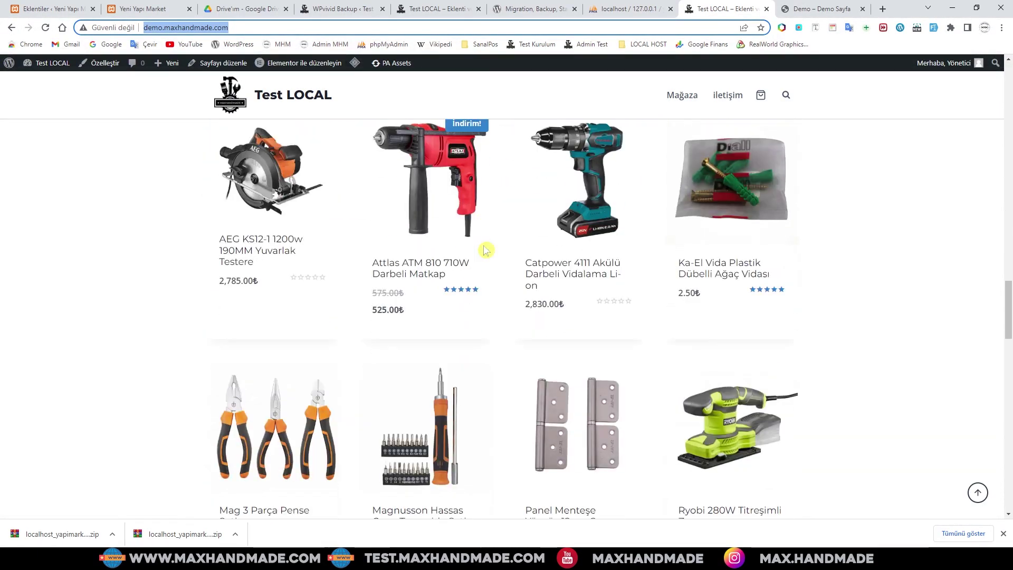
scroll(836, 255, "up", 6)
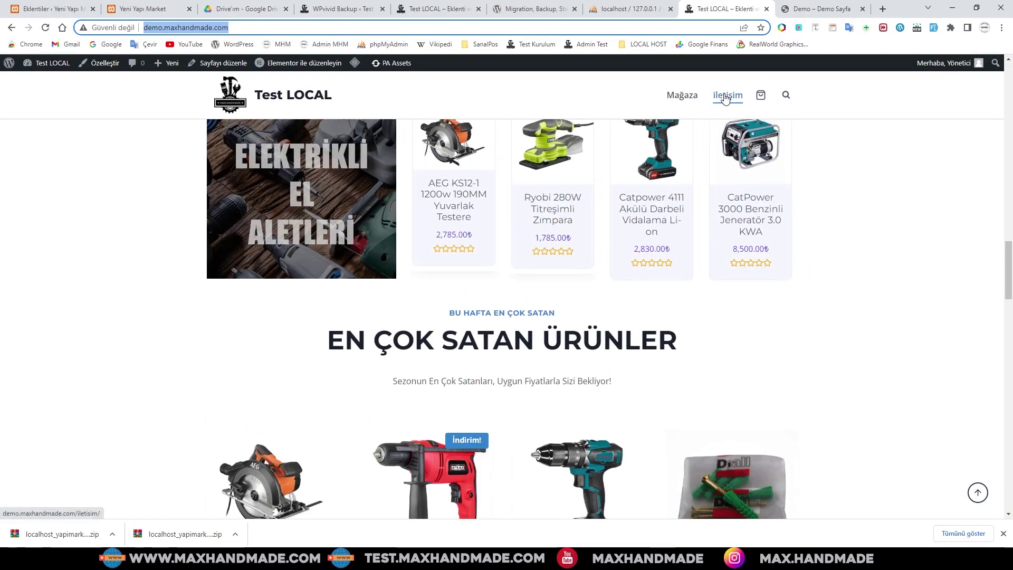
Examine the demo site's iletişim contact page and the product listing on its Mağaza page
left_click(726, 98)
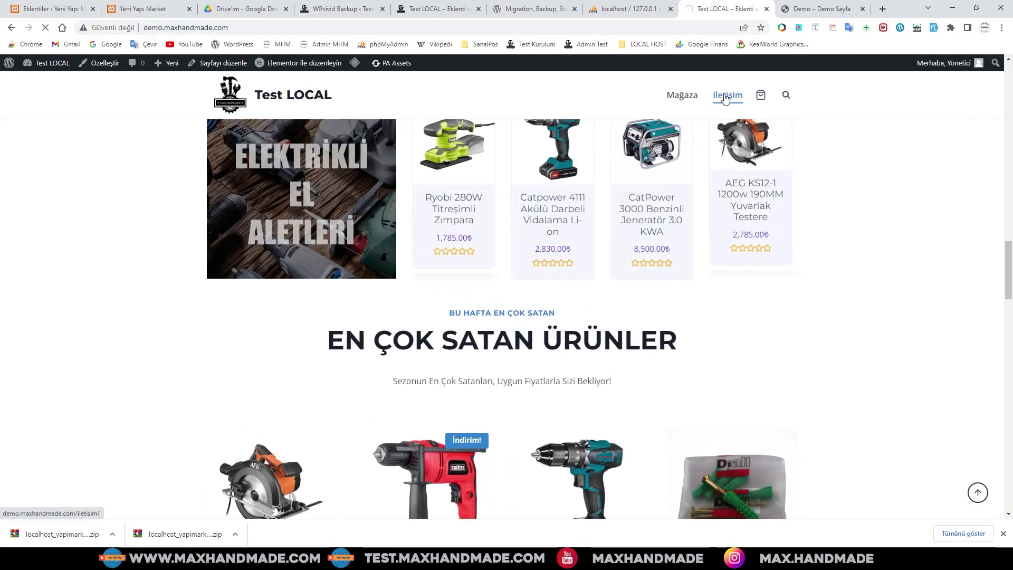
scroll(743, 344, "down", 2)
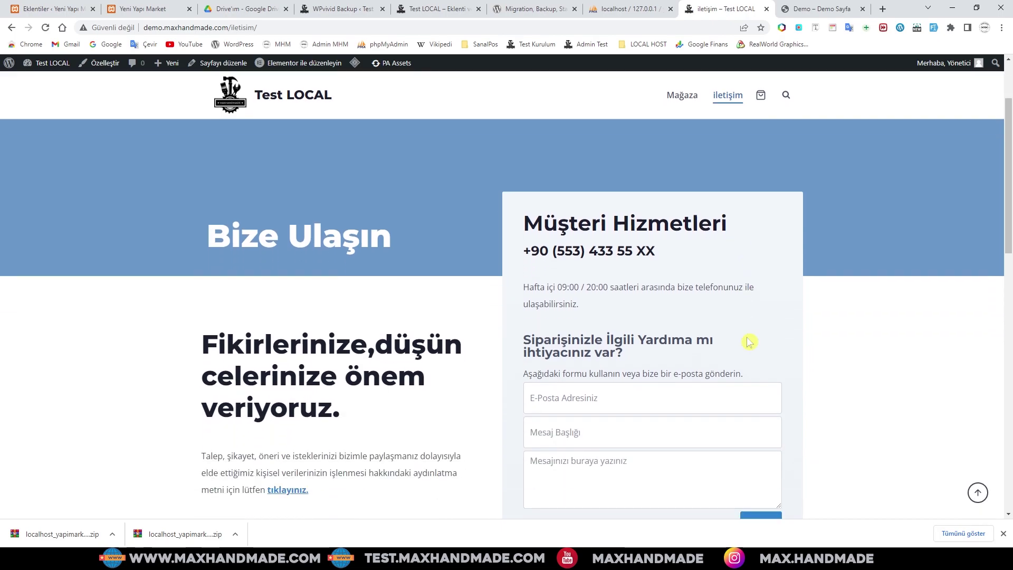
left_click(679, 99)
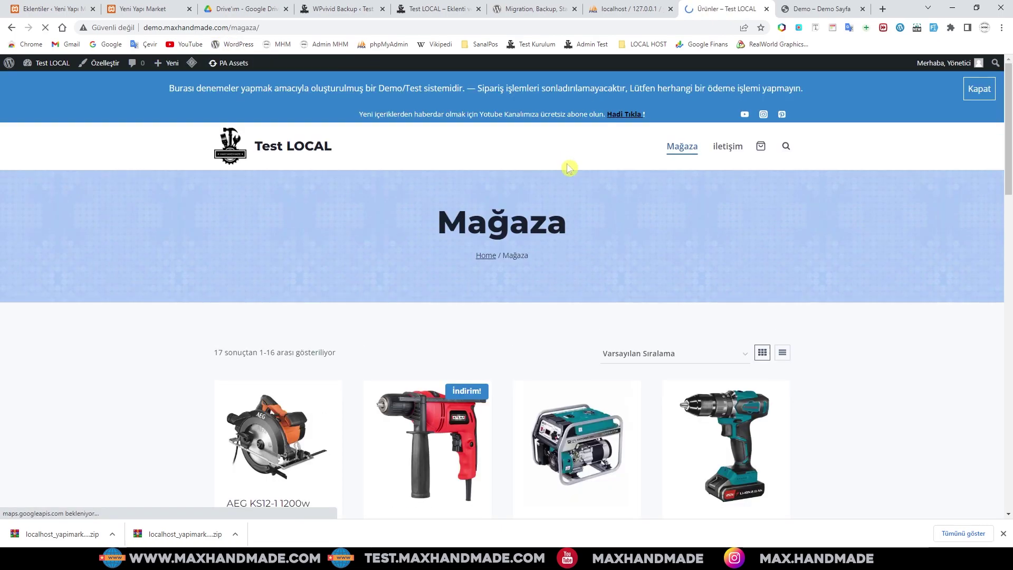
scroll(709, 288, "down", 15)
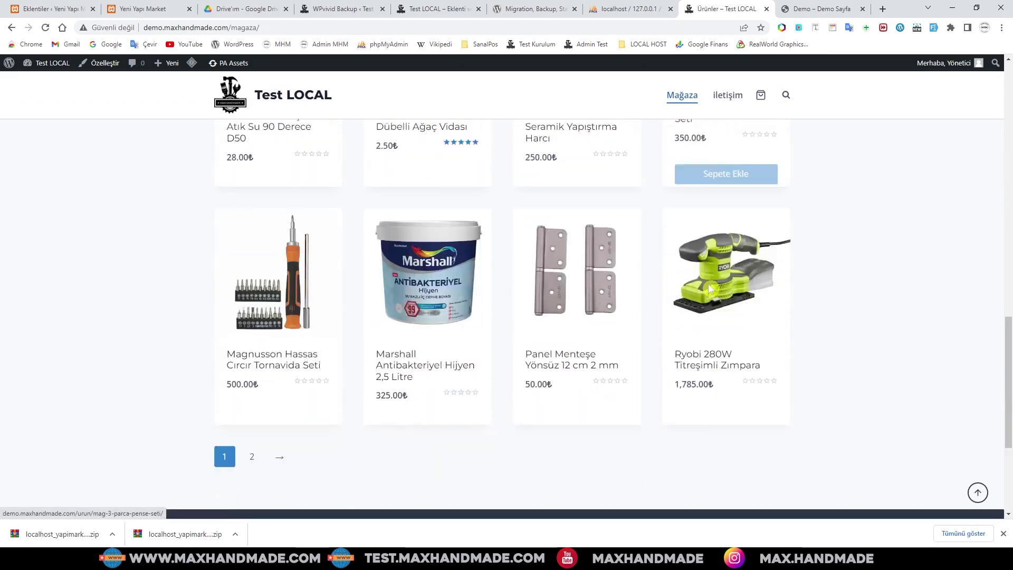
scroll(599, 276, "up", 14)
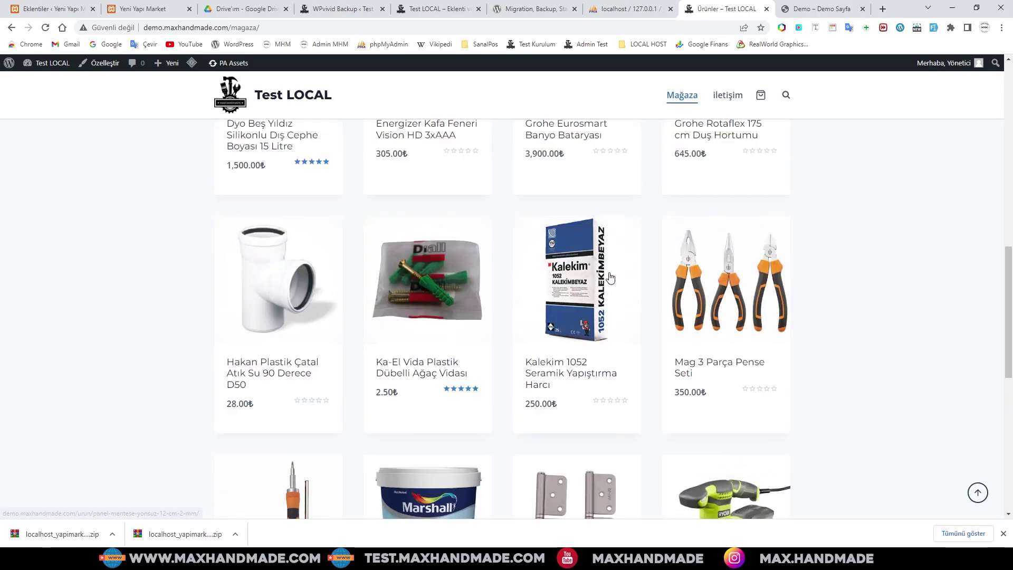
scroll(611, 277, "up", 6)
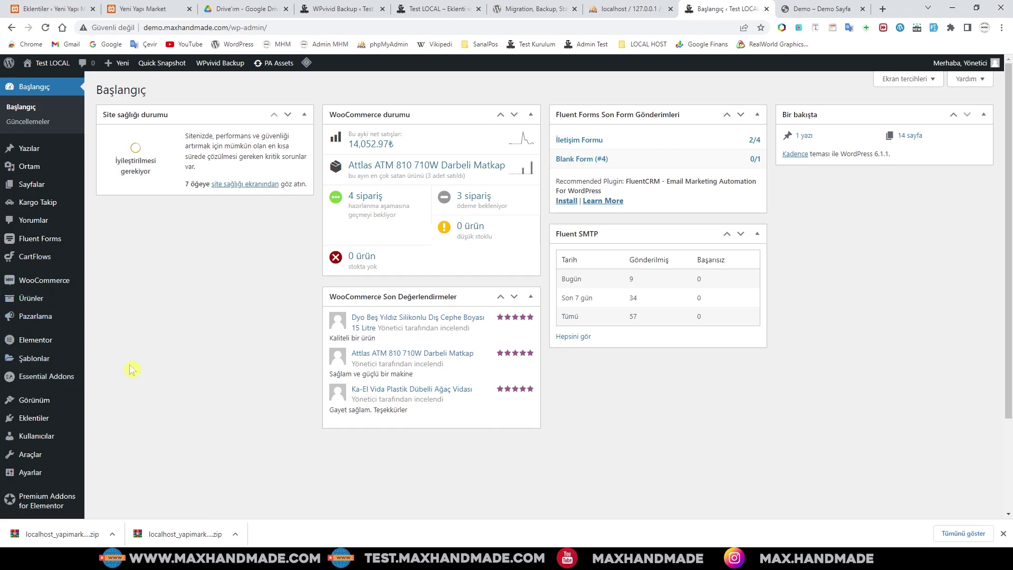
Review the general and product permalink settings from the demo site's dashboard, and open the theme customizer
mouse_move(33, 474)
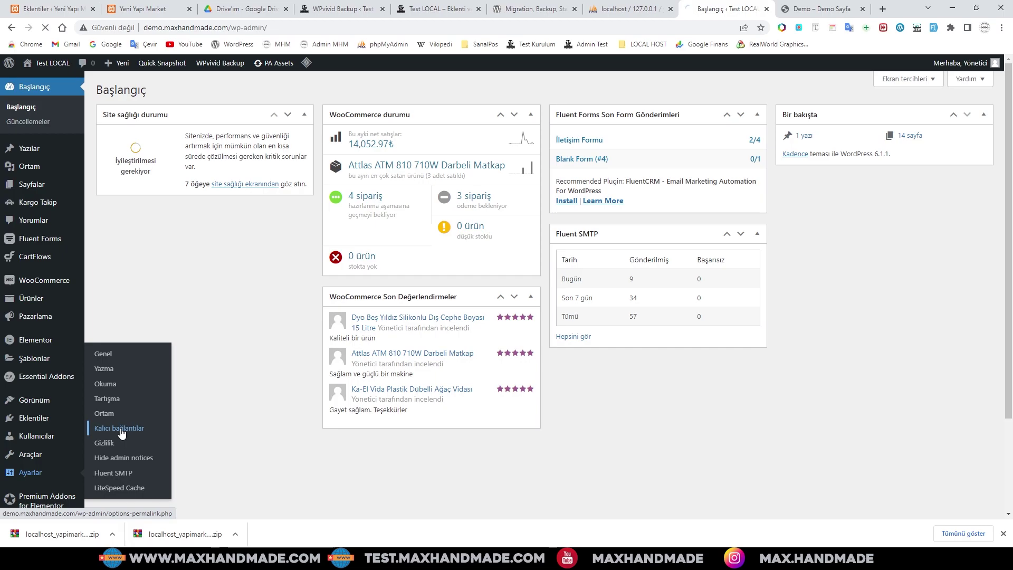
left_click(144, 426)
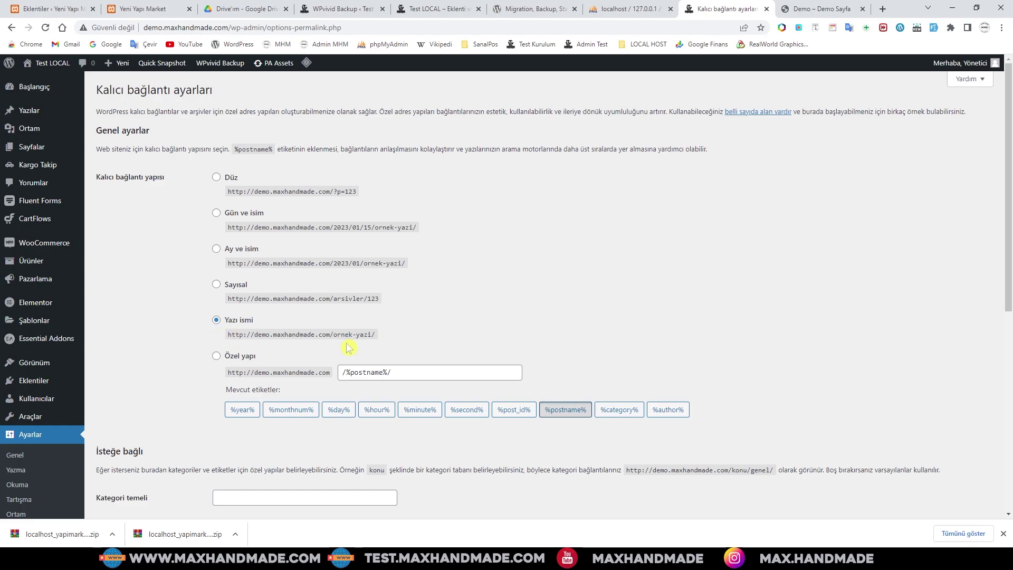
scroll(348, 346, "down", 7)
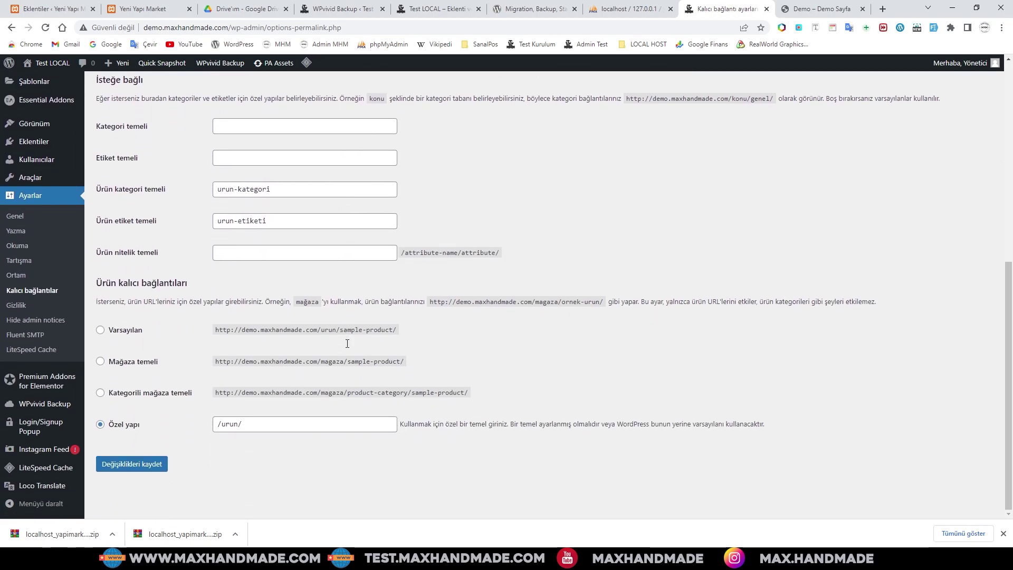
scroll(348, 347, "up", 7)
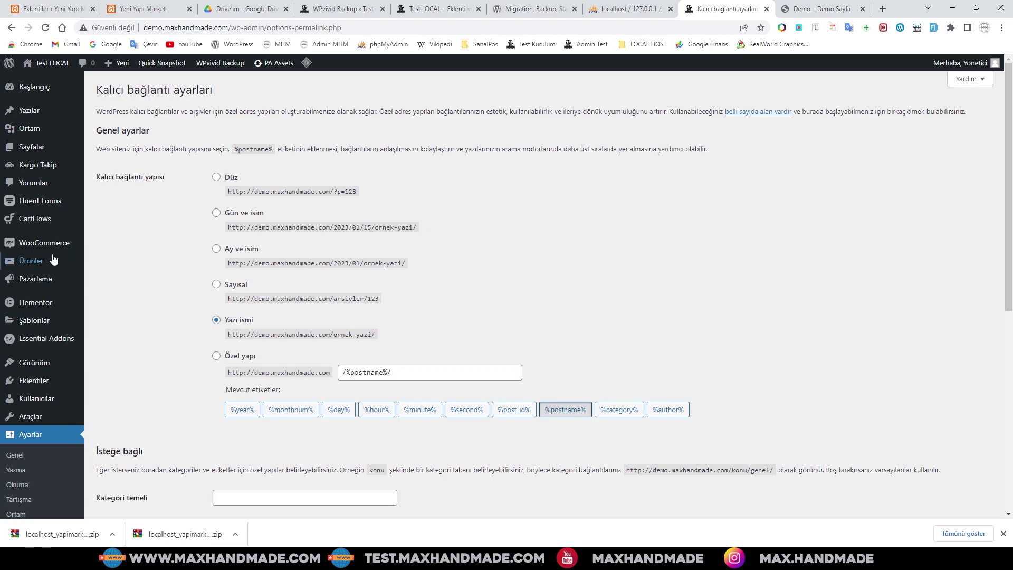
mouse_move(73, 248)
mouse_move(37, 362)
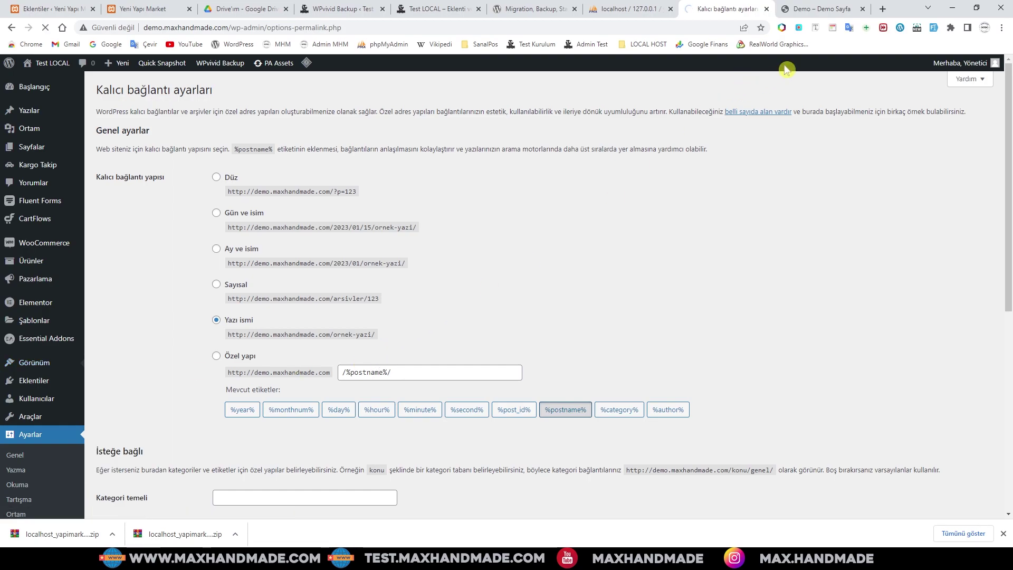
Reload the demo site's home page in the other browser tab and dismiss the Instagram Feed notice
key("ctrl+Tab")
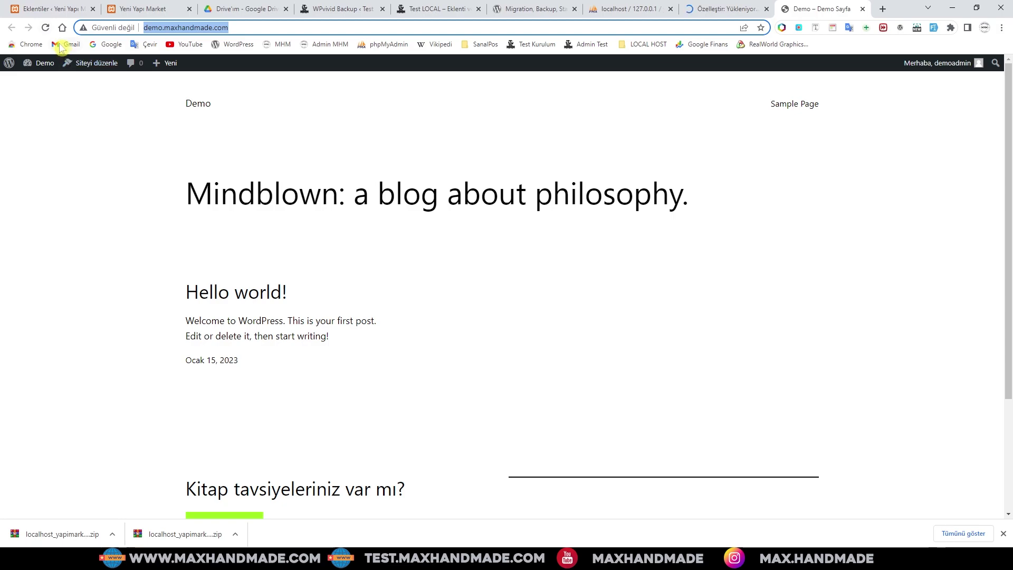
left_click(45, 27)
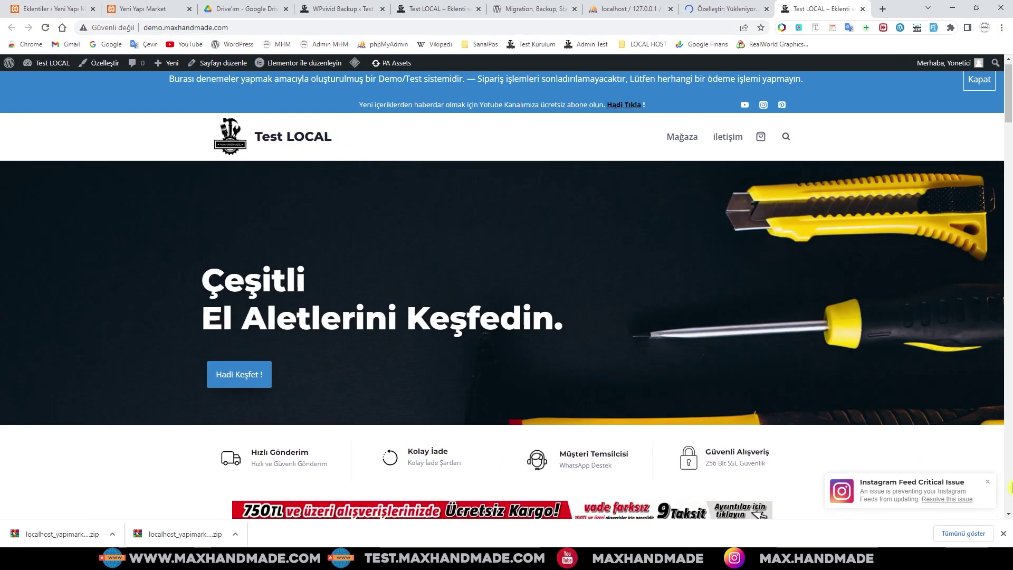
left_click(988, 481)
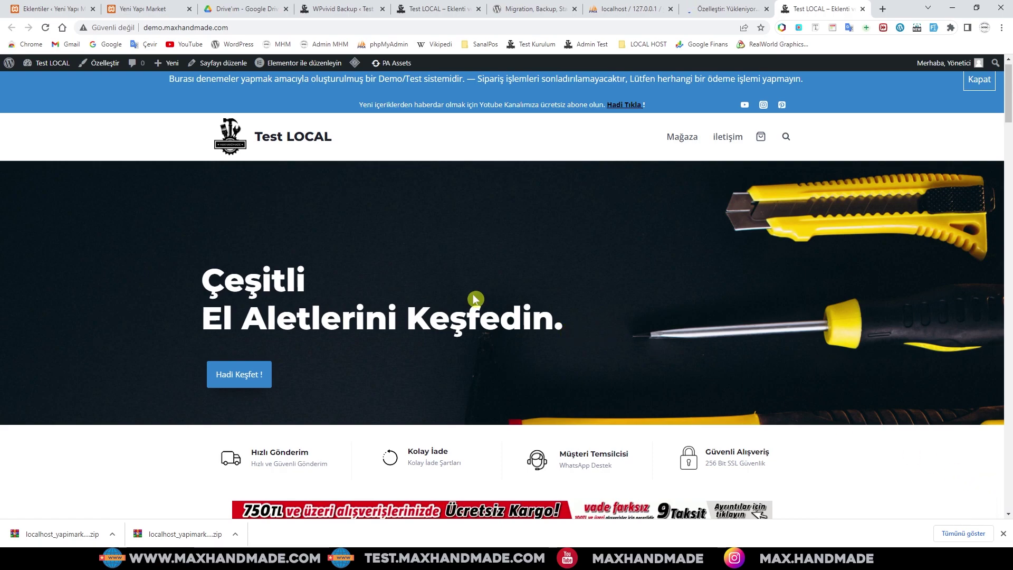
Look over the category tiles and banners on the demo site's home page, ending back near its hero banner
scroll(475, 300, "down", 6)
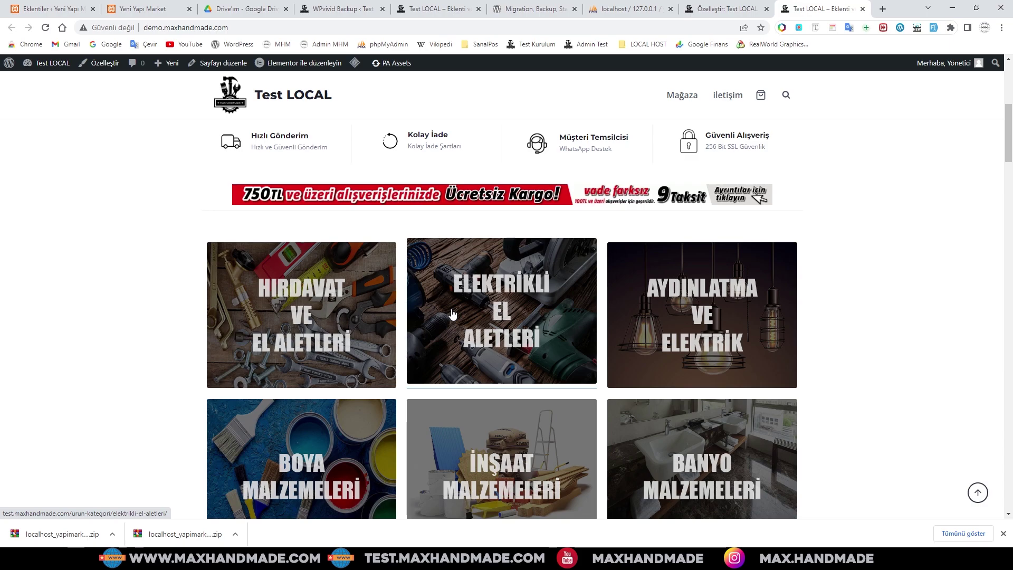
scroll(700, 347, "down", 3)
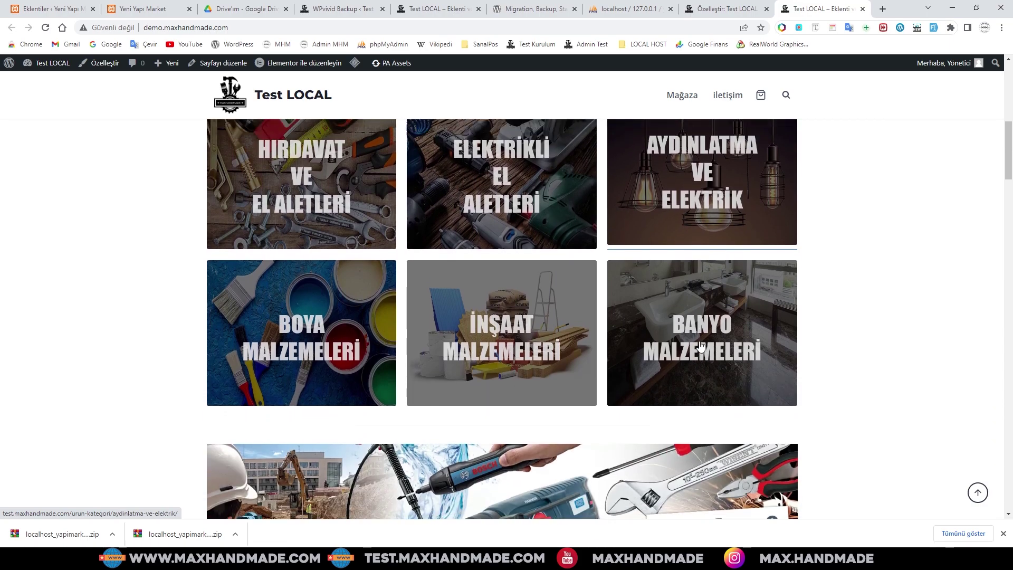
scroll(701, 347, "up", 4)
scroll(700, 346, "up", 4)
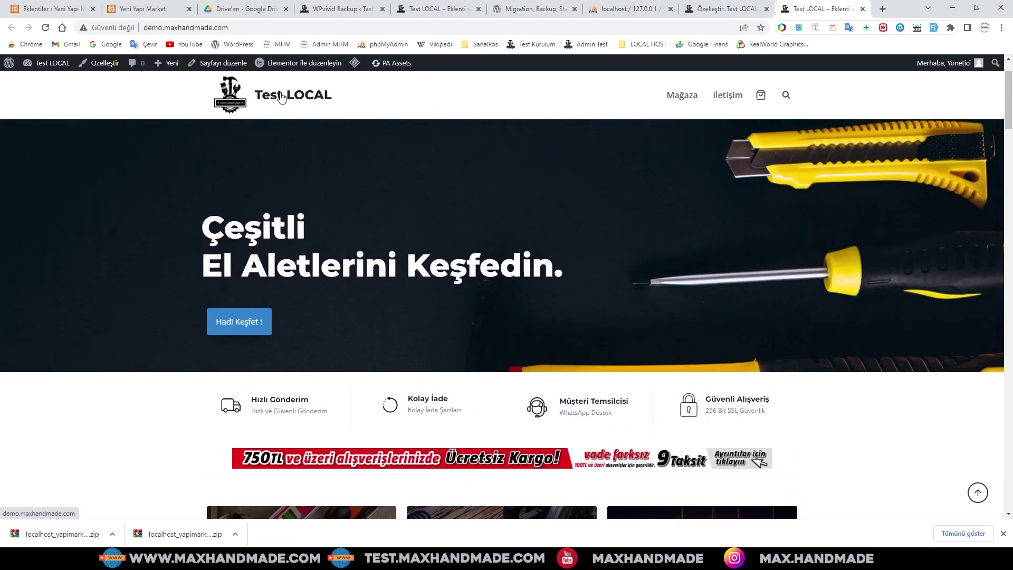
Check the local site's WPvivid backup page and home page, and close the local home page
left_click(346, 9)
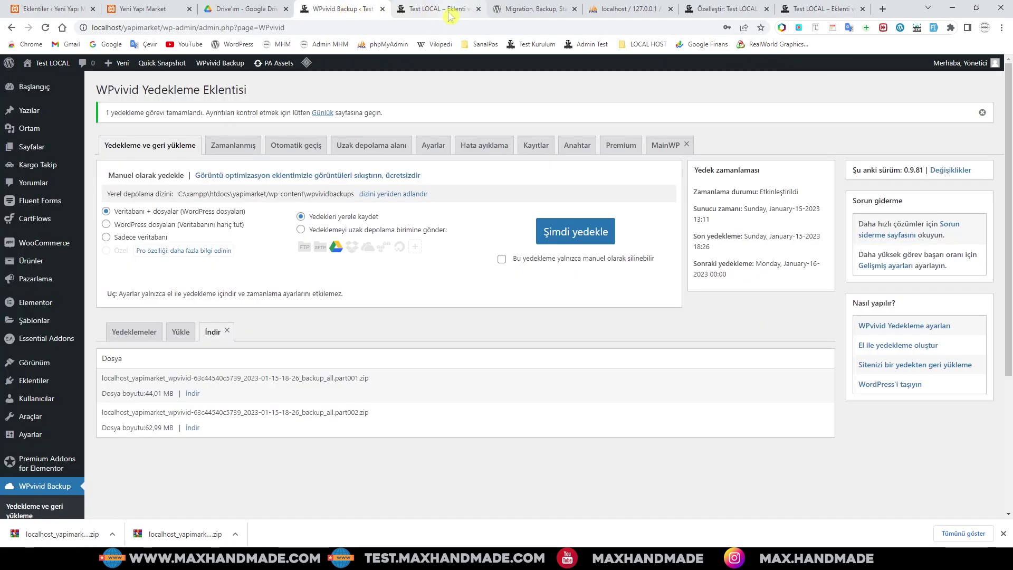
left_click(451, 15)
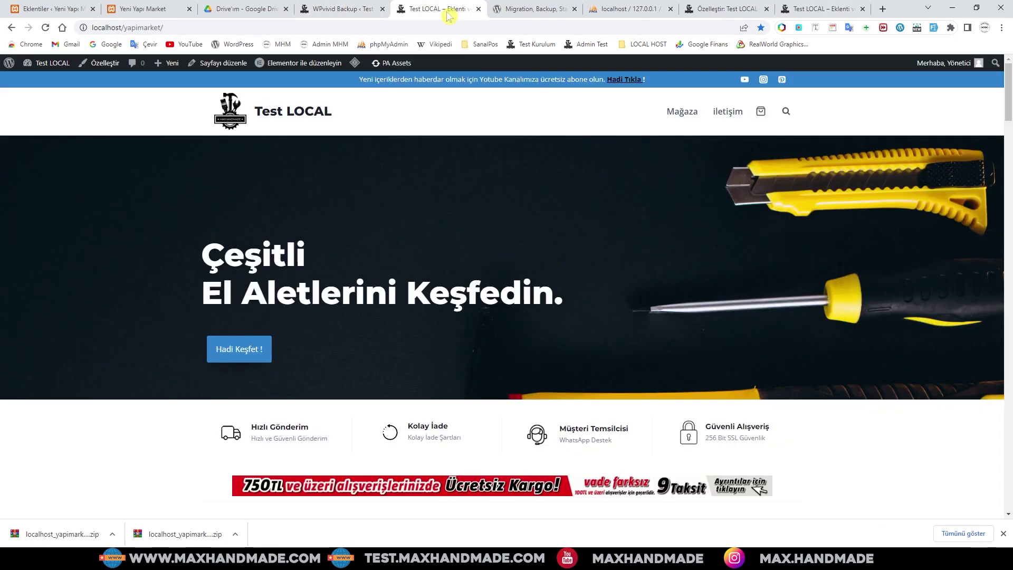
left_click(478, 10)
Open the header's logo settings in the demo site's theme customizer
left_click(627, 15)
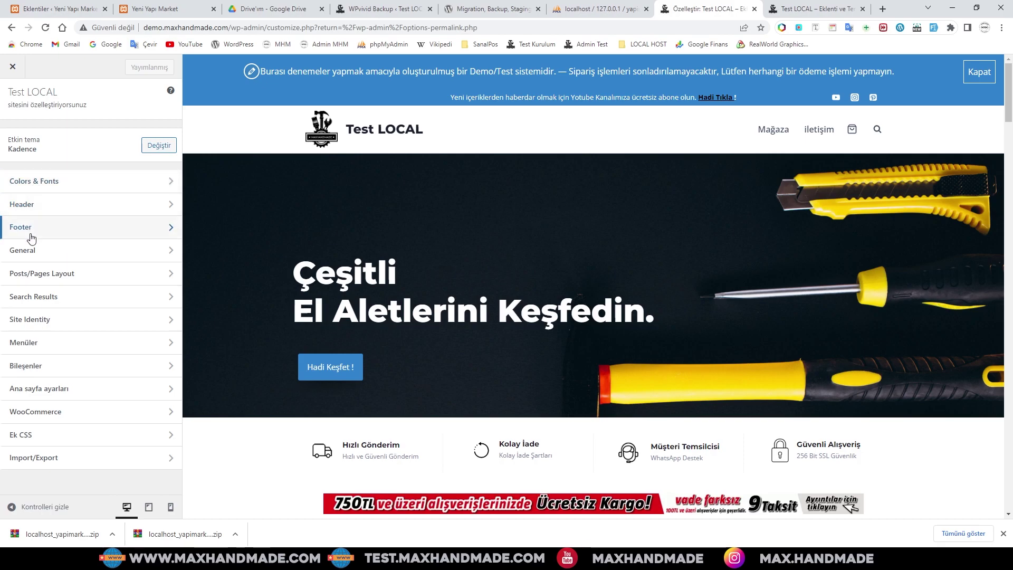
left_click(27, 205)
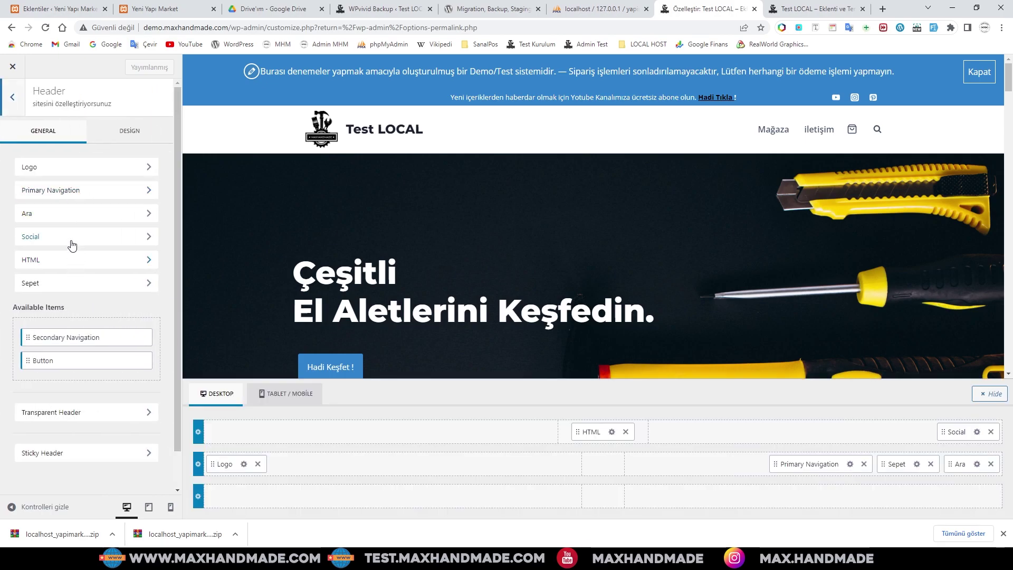
left_click(43, 167)
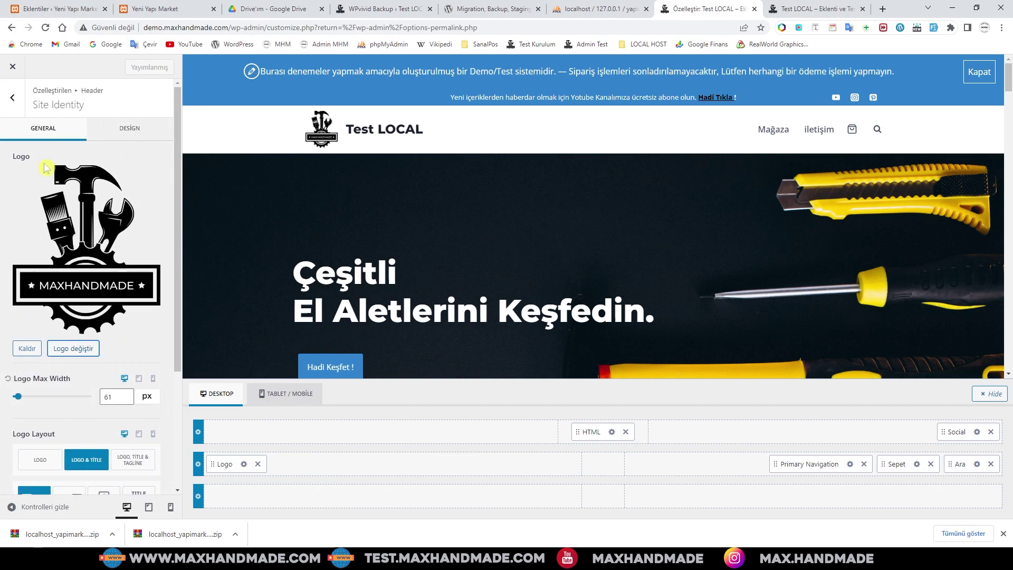
Change the demo site's title to "Demo WEB" and publish the customization
scroll(73, 439, "down", 1)
scroll(73, 439, "down", 2)
left_click_drag(56, 388, 10, 394)
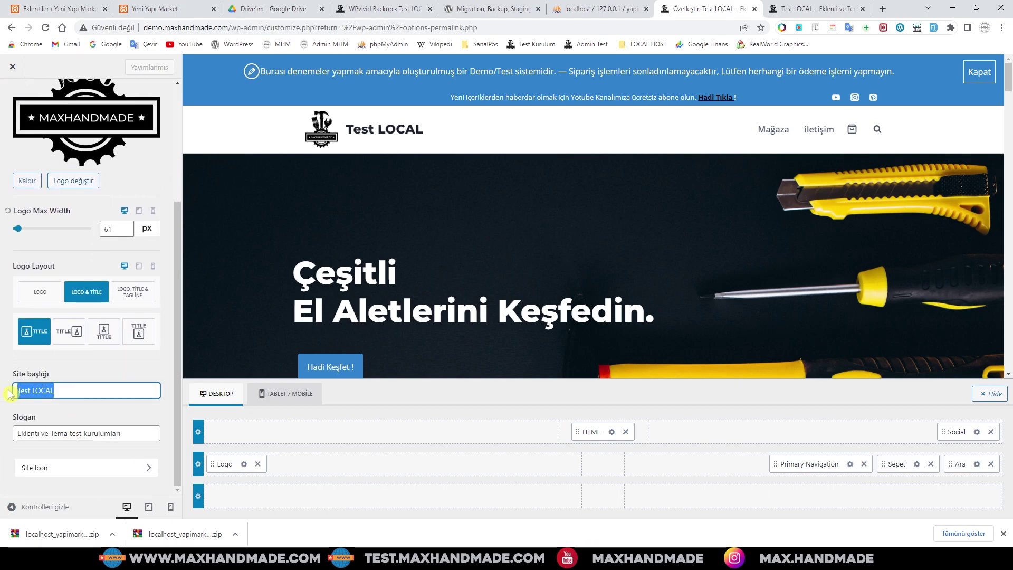
type("Demo WEB")
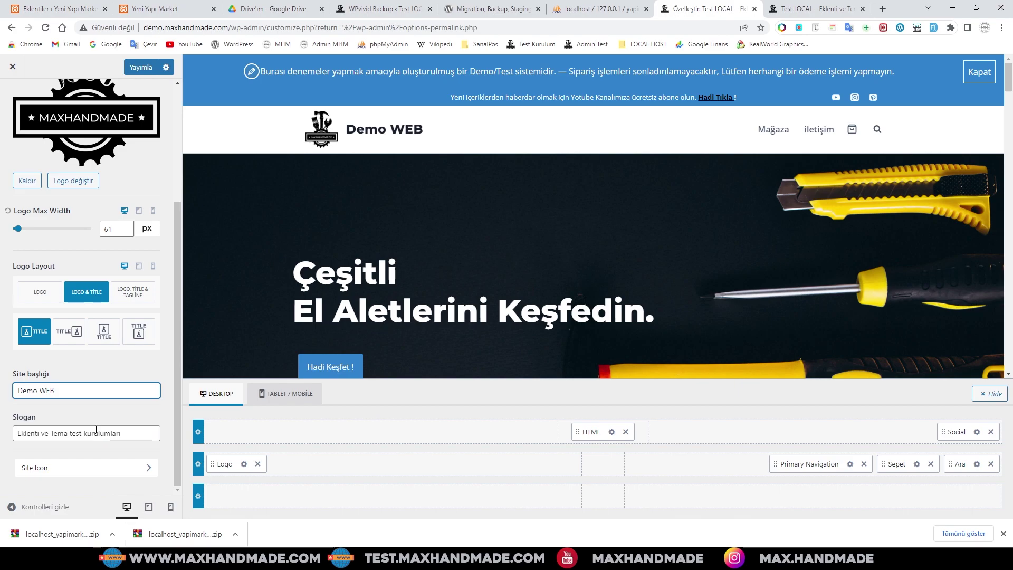
left_click(141, 67)
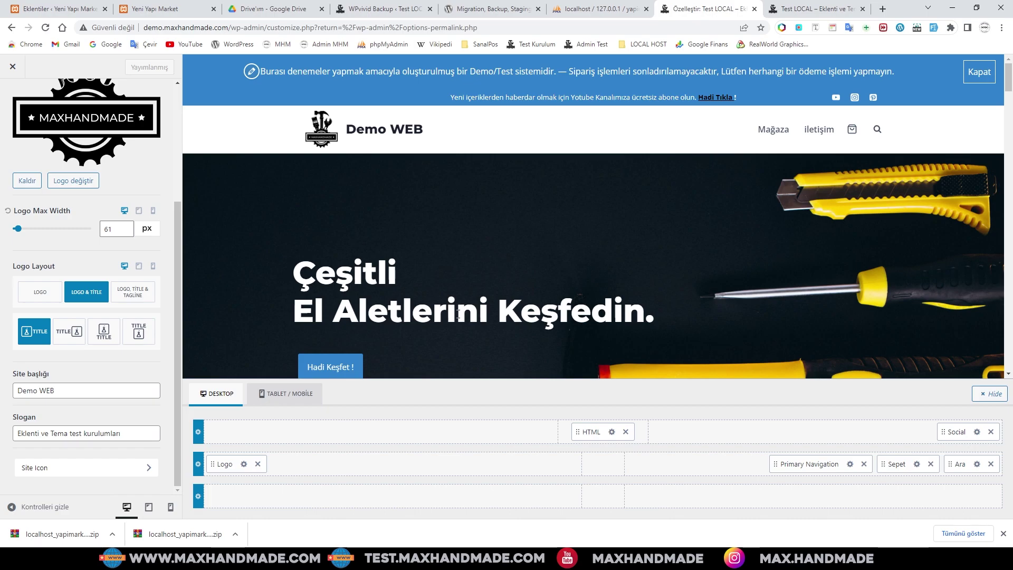
Revisit the WPvivid plugin page on WordPress.org and look through the demo home page's category and product sections
left_click(490, 9)
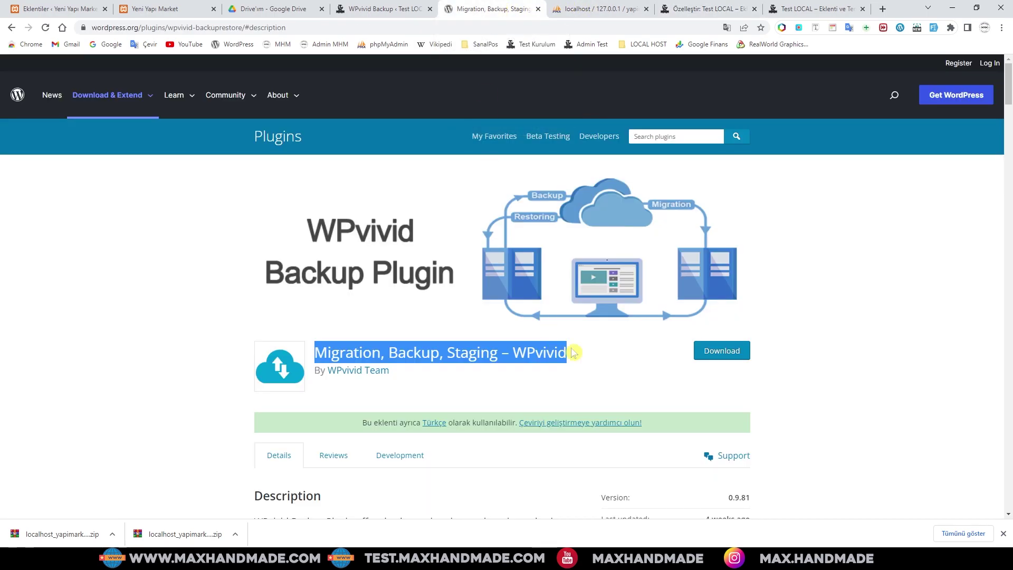
left_click(803, 9)
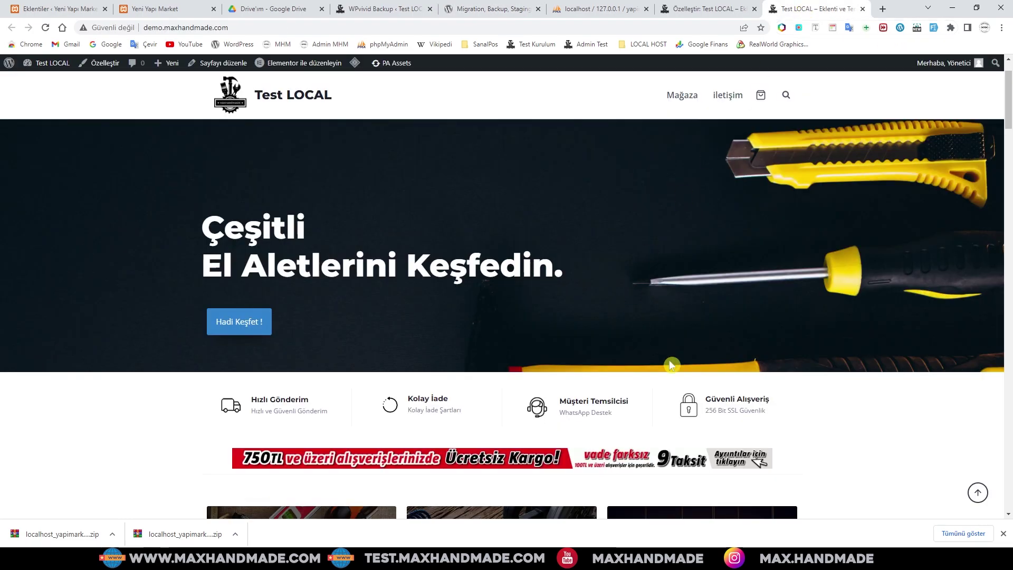
scroll(653, 348, "down", 8)
scroll(763, 420, "down", 15)
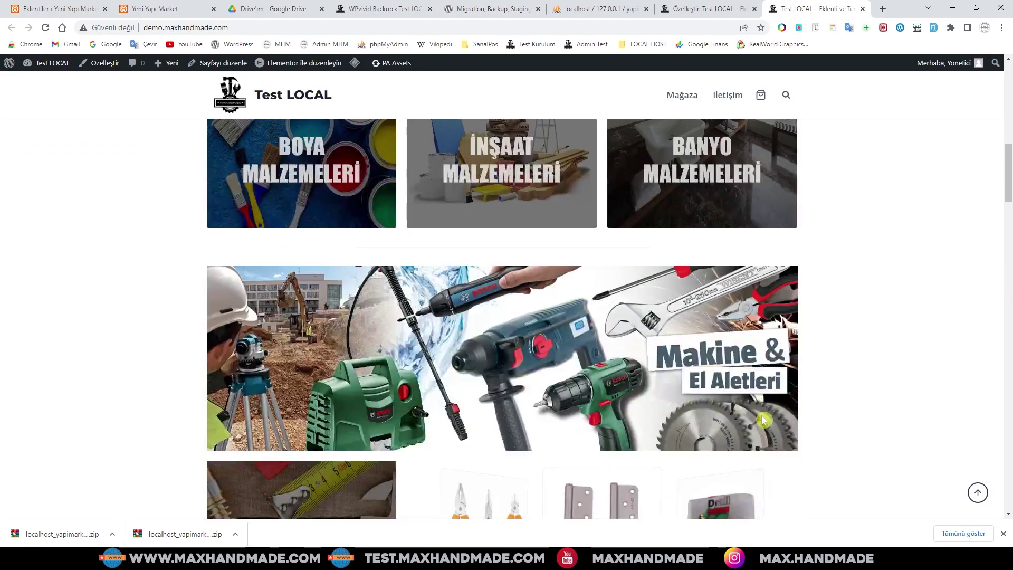
scroll(761, 415, "up", 10)
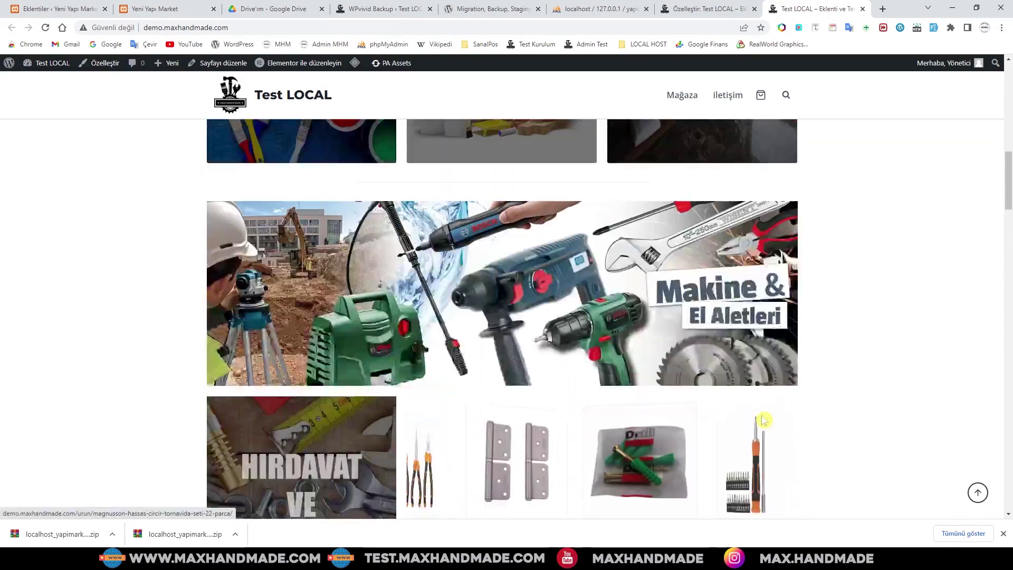